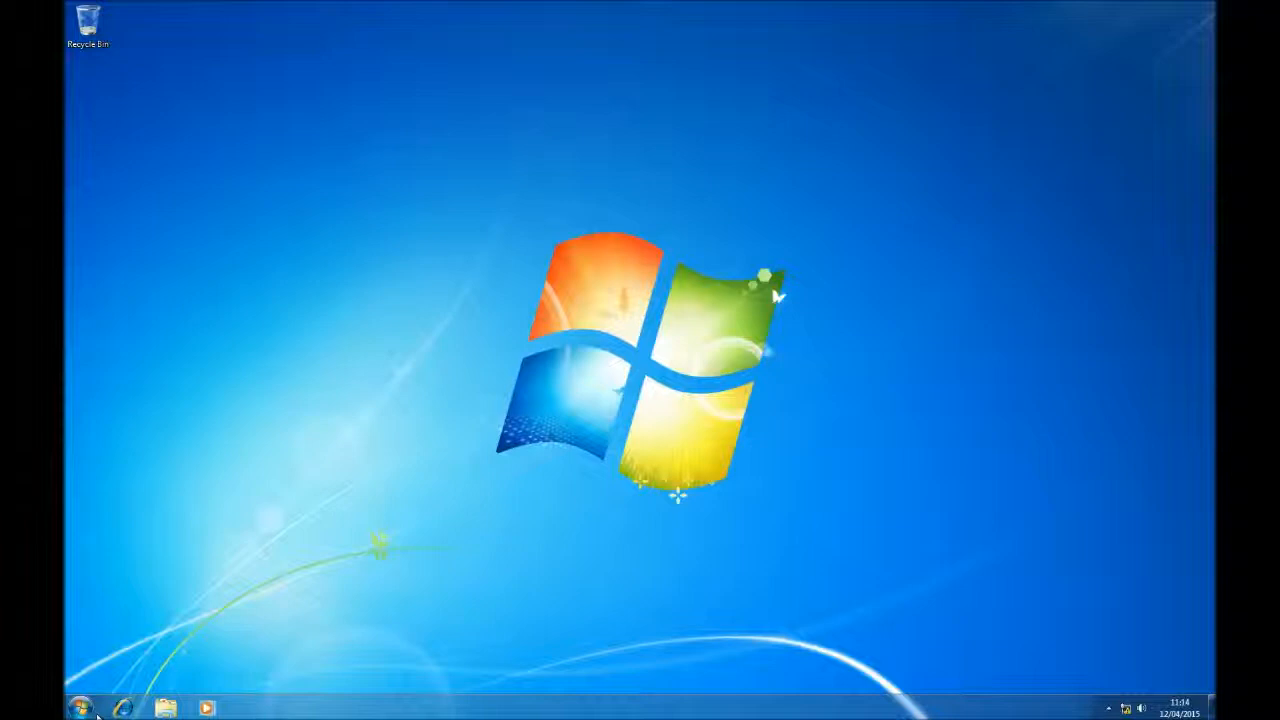
Eject the VirtualBox Guest Additions disc from CD Drive (D:) in the Computer window
left_click(84, 710)
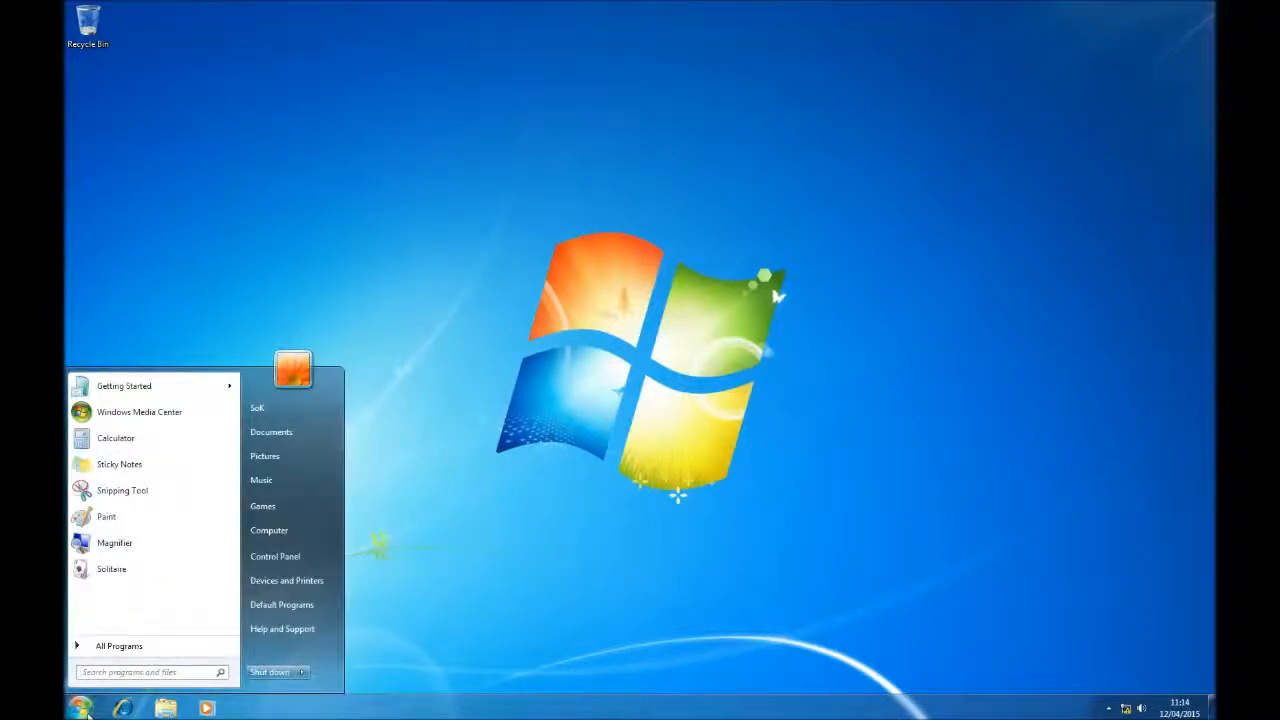
left_click(877, 494)
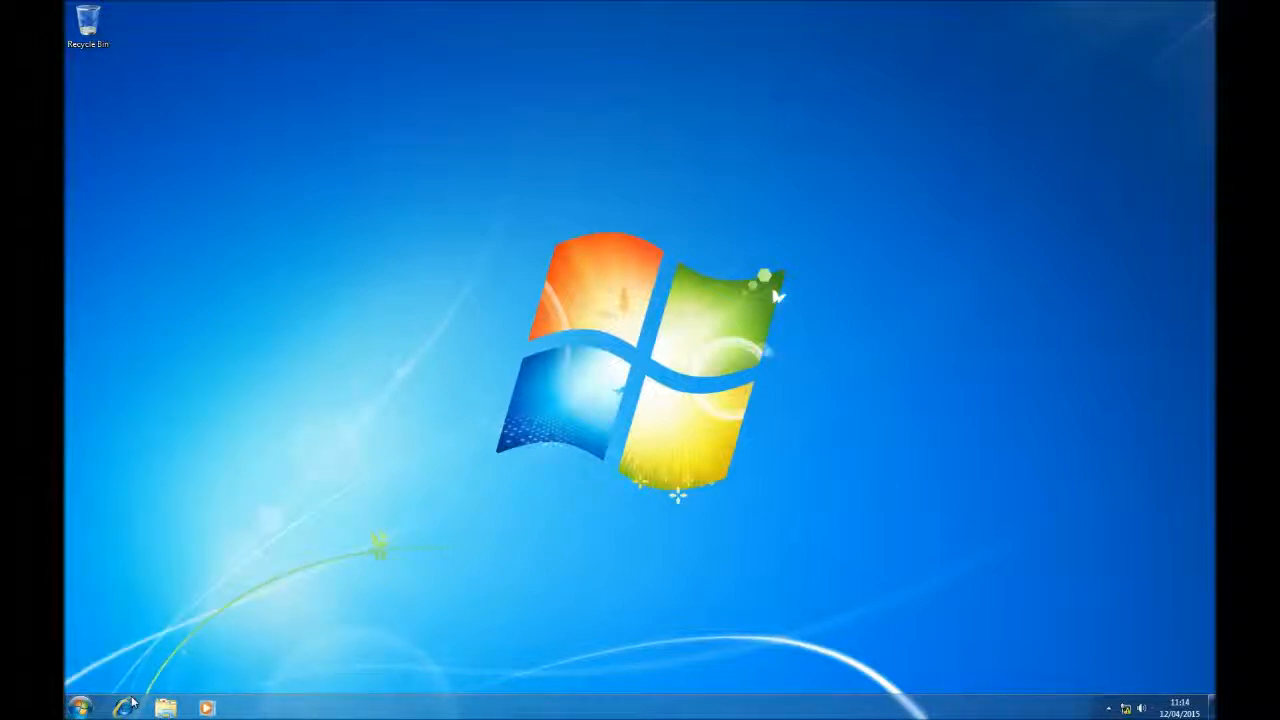
left_click(80, 708)
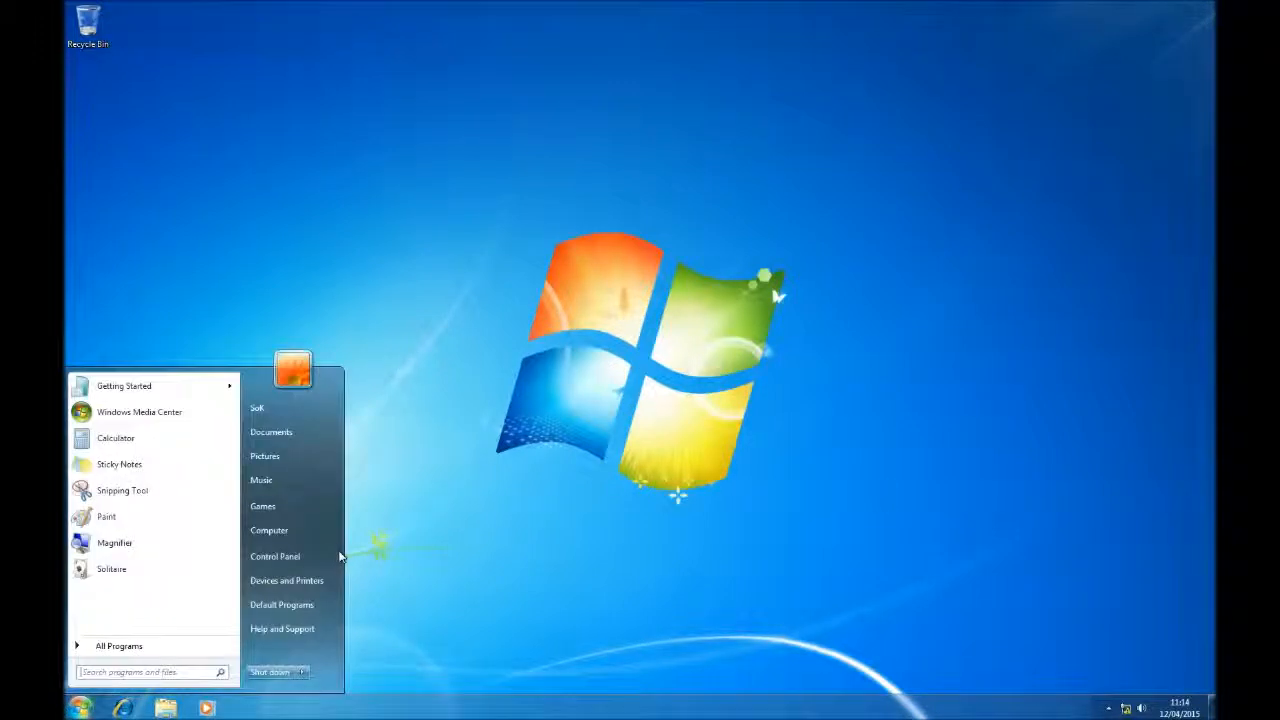
left_click(300, 530)
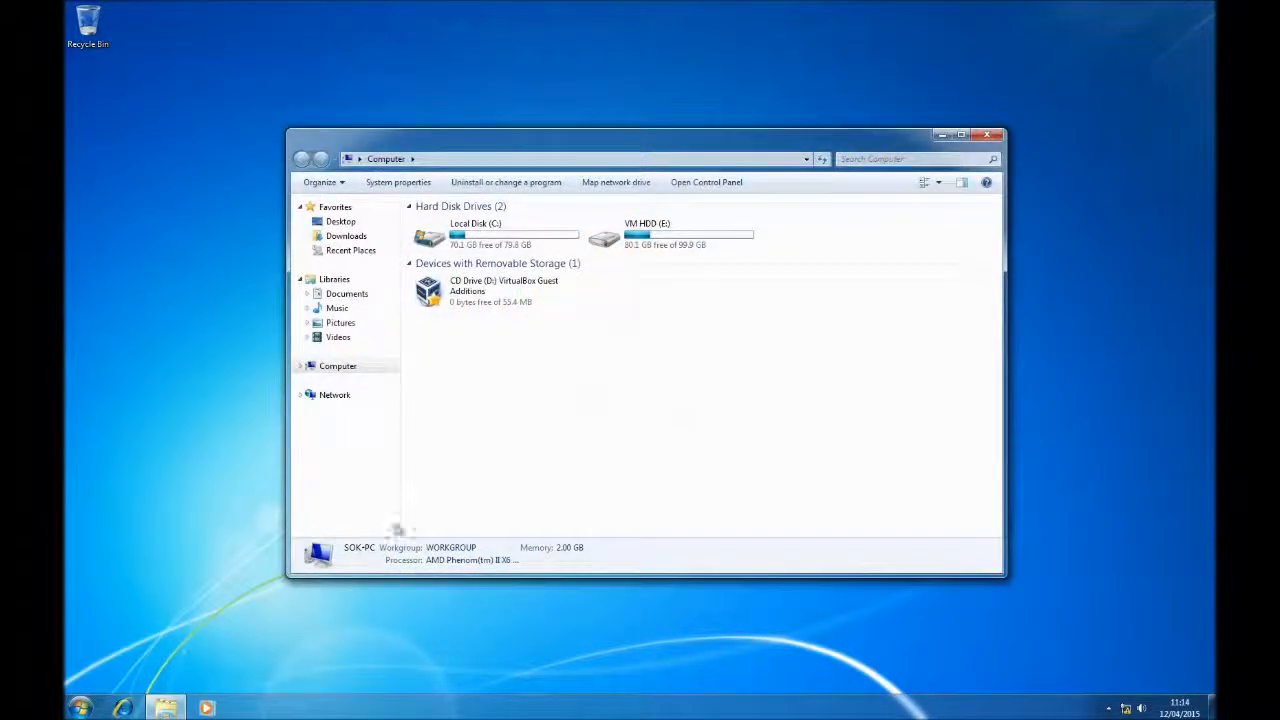
right_click(463, 286)
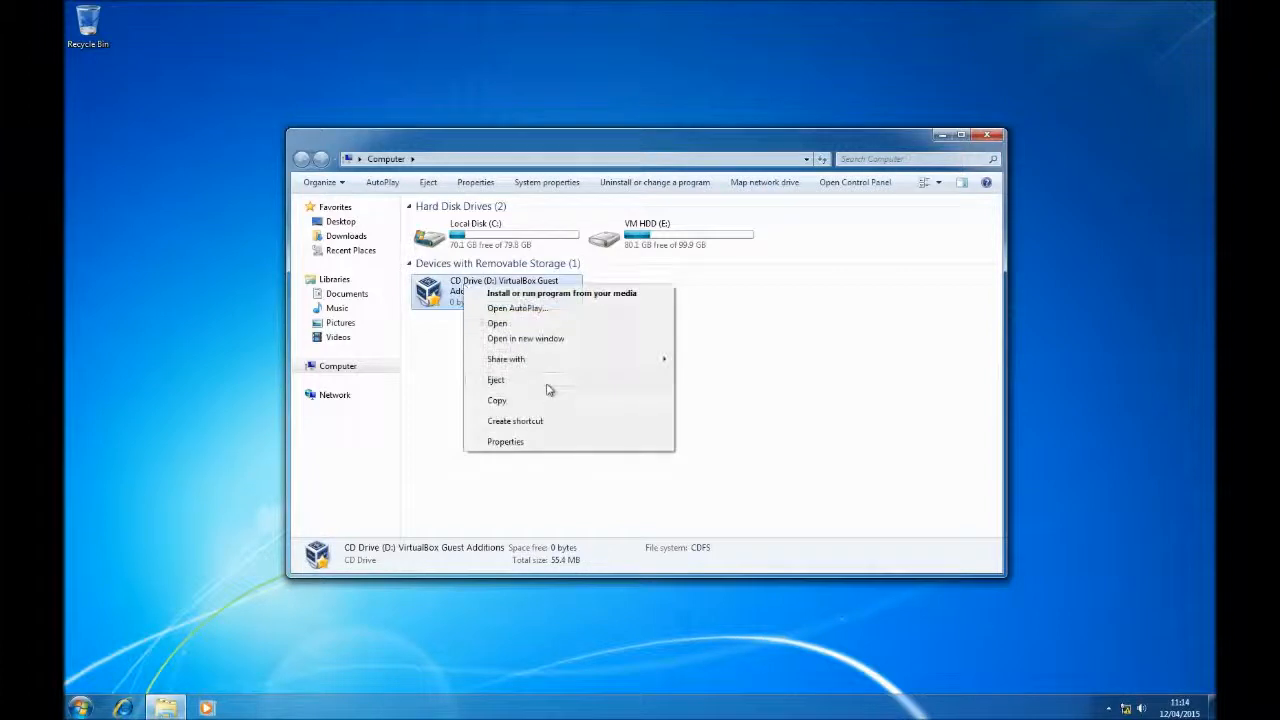
left_click(547, 386)
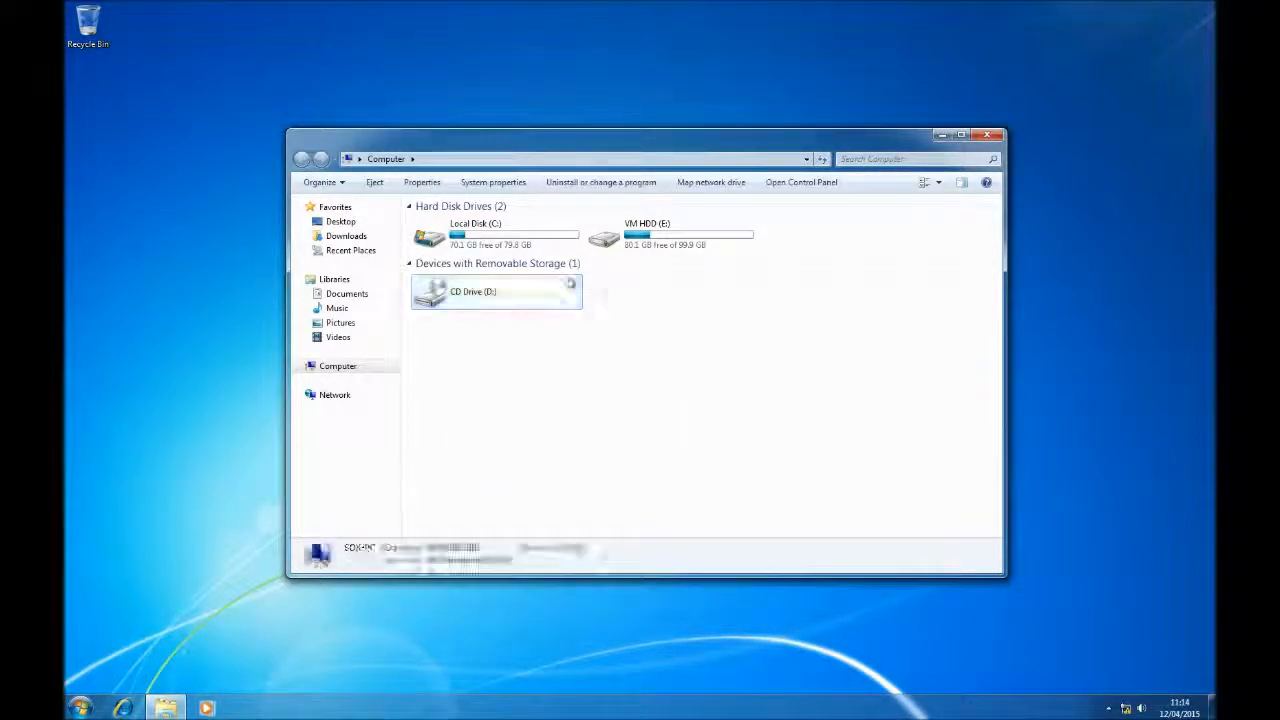
Delete the WindowsImageBackup folder from the VM HDD (E:) drive and confirm its deletion
double_click(645, 240)
left_click(530, 236)
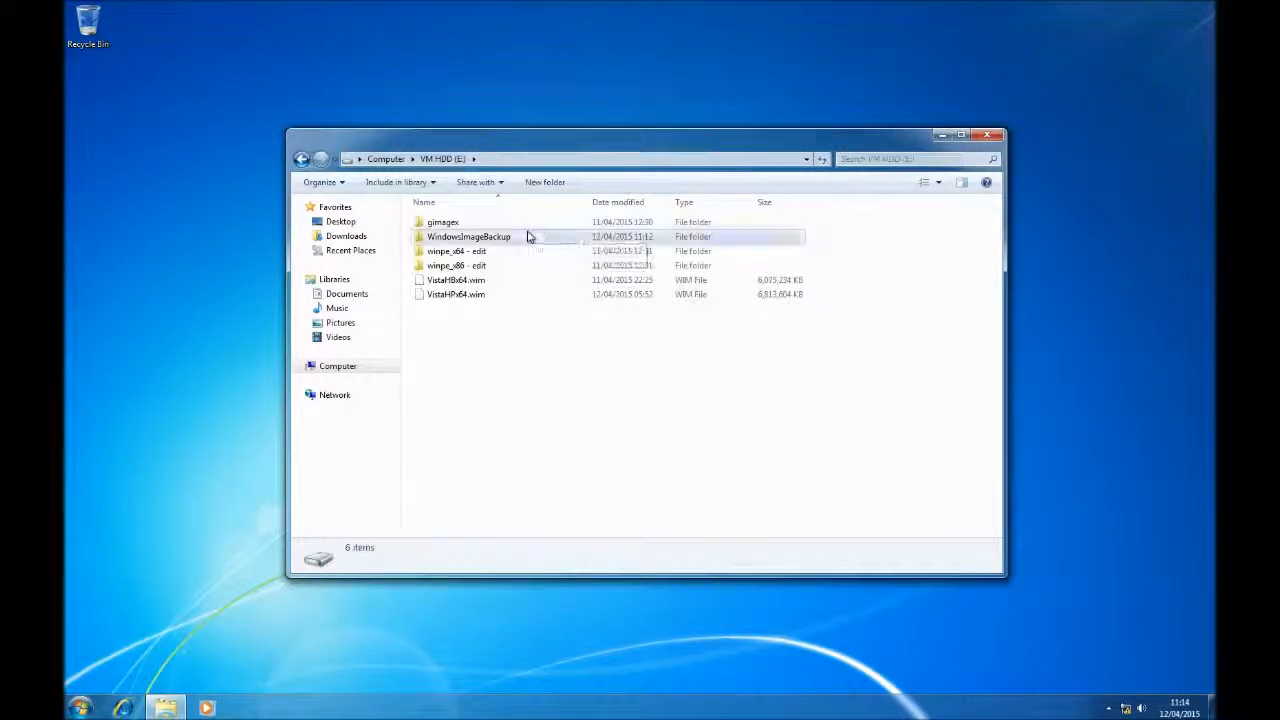
key("Delete")
key("Return")
key("Return")
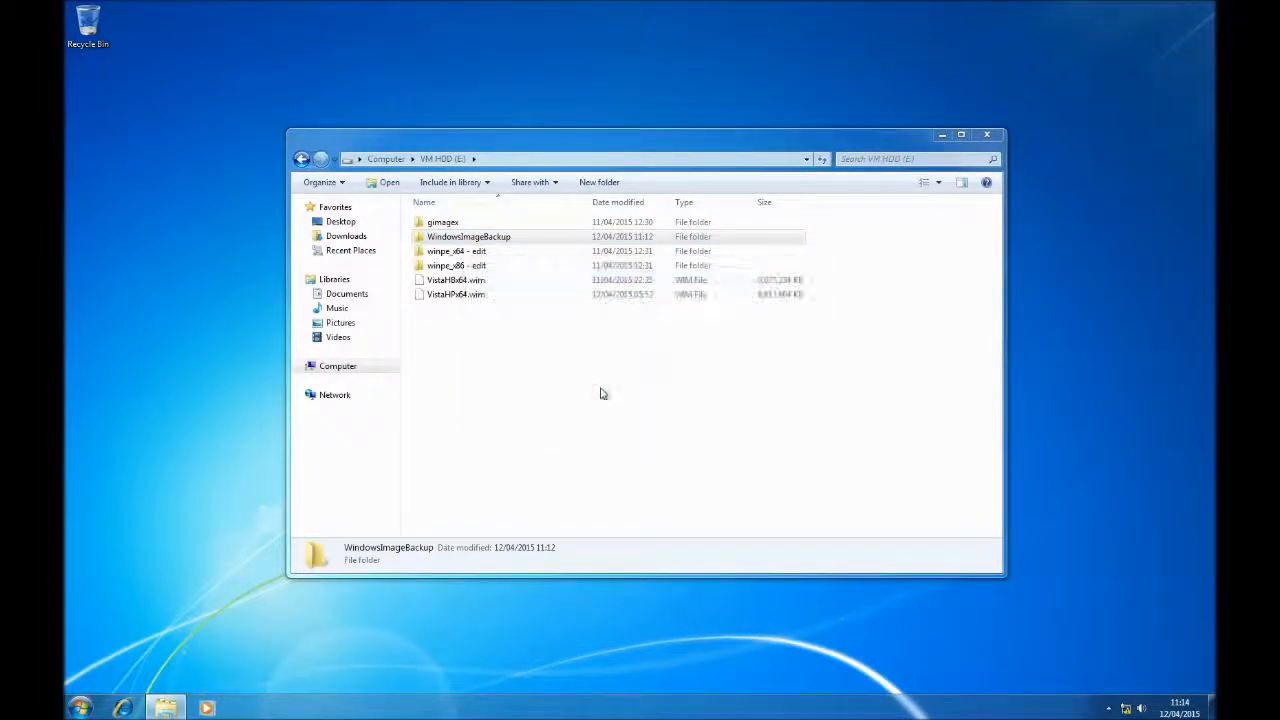
key("Return")
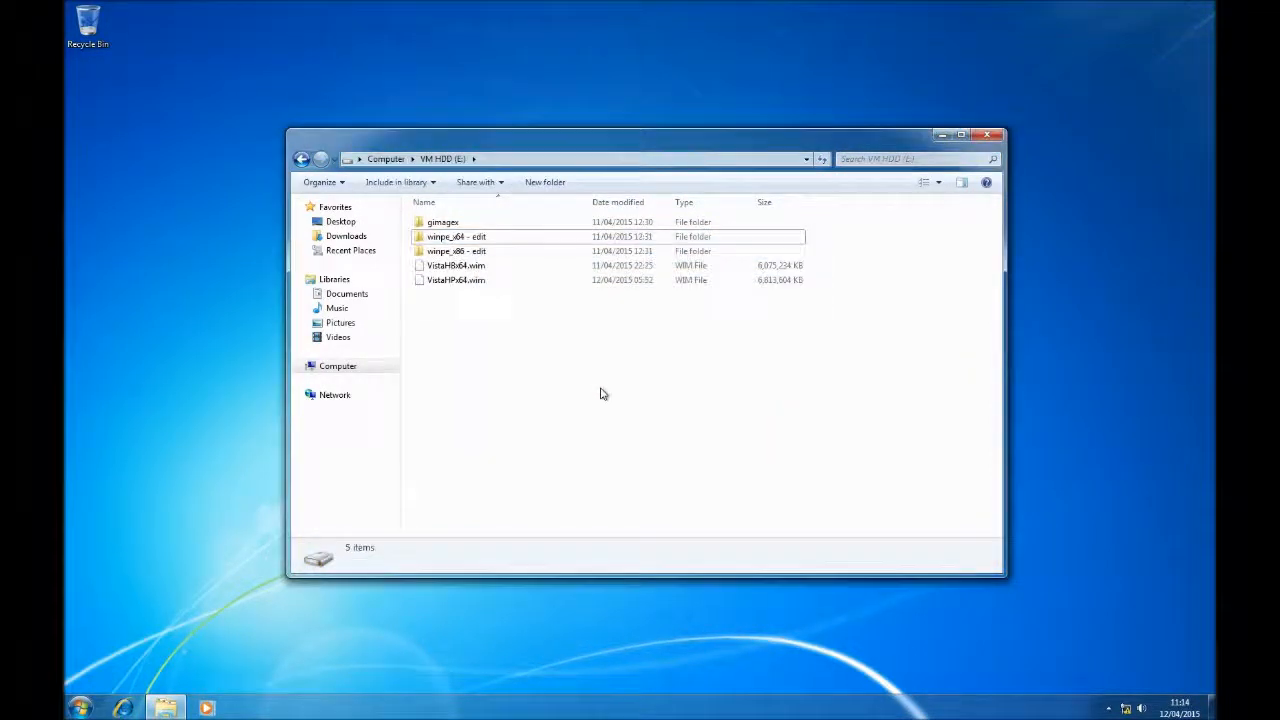
Check the used space in the properties of Local Disk (C:), then close the properties and the Computer window
key("BackSpace")
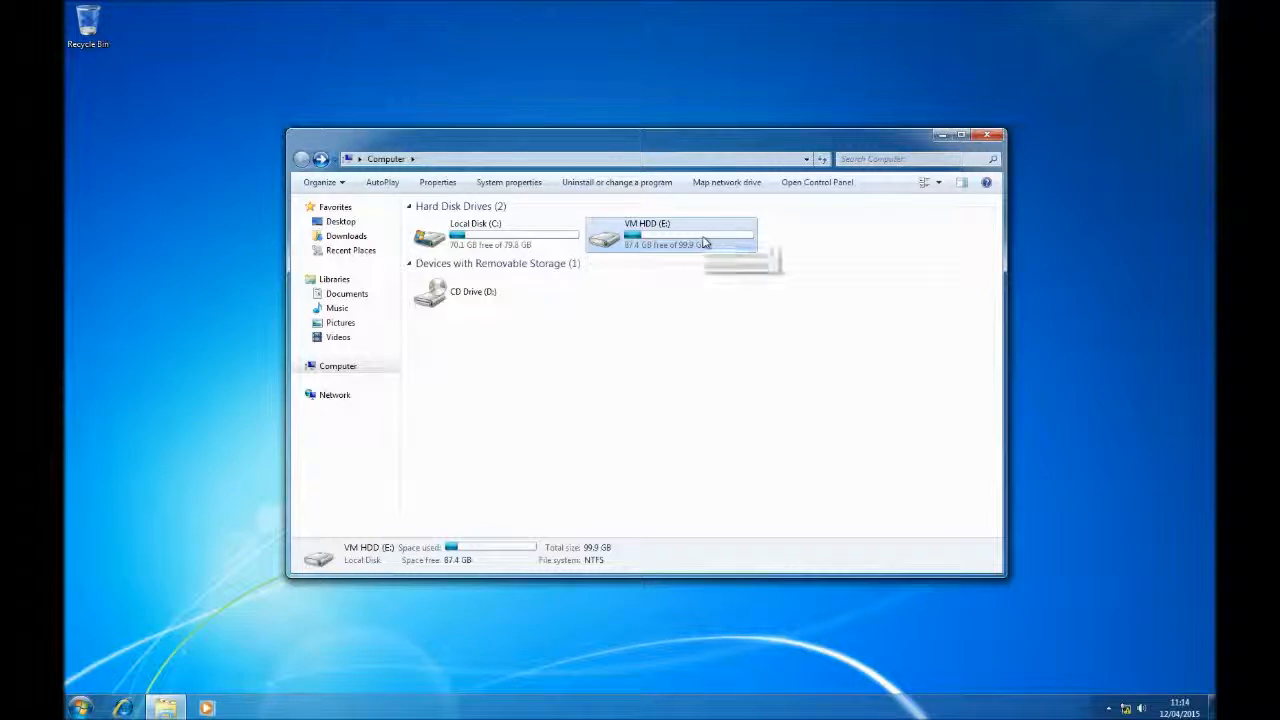
right_click(420, 240)
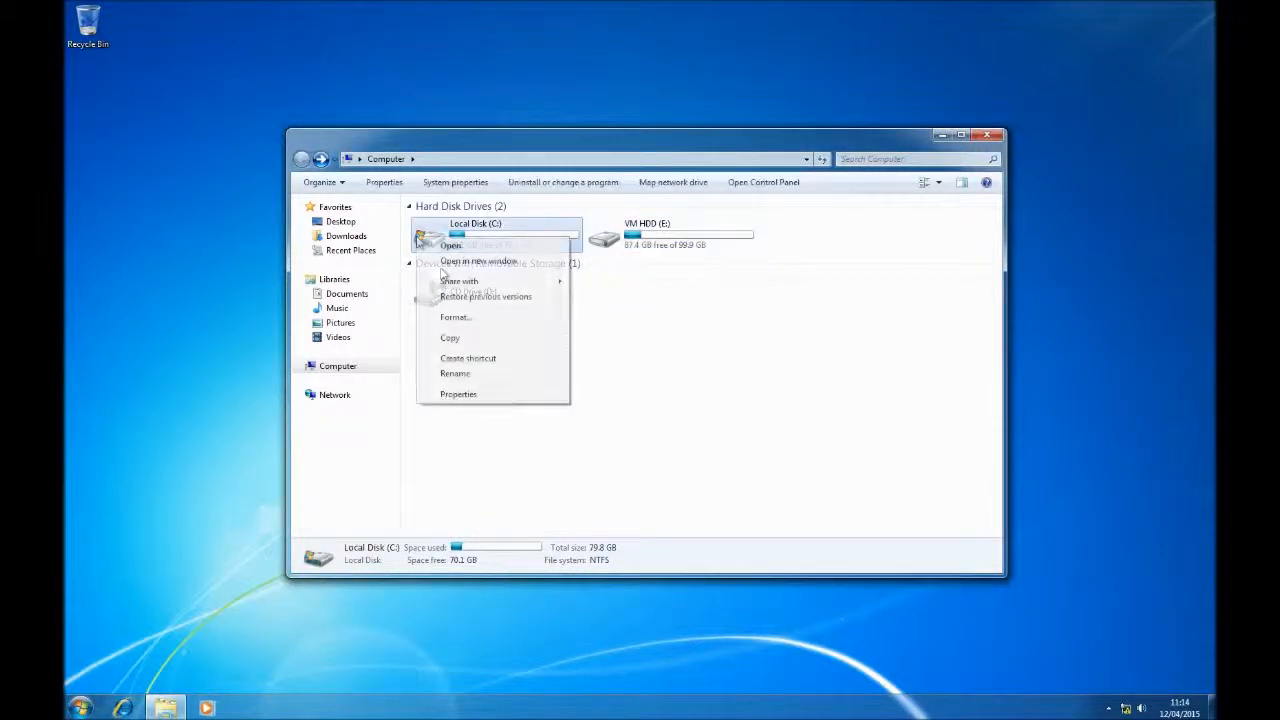
left_click(469, 394)
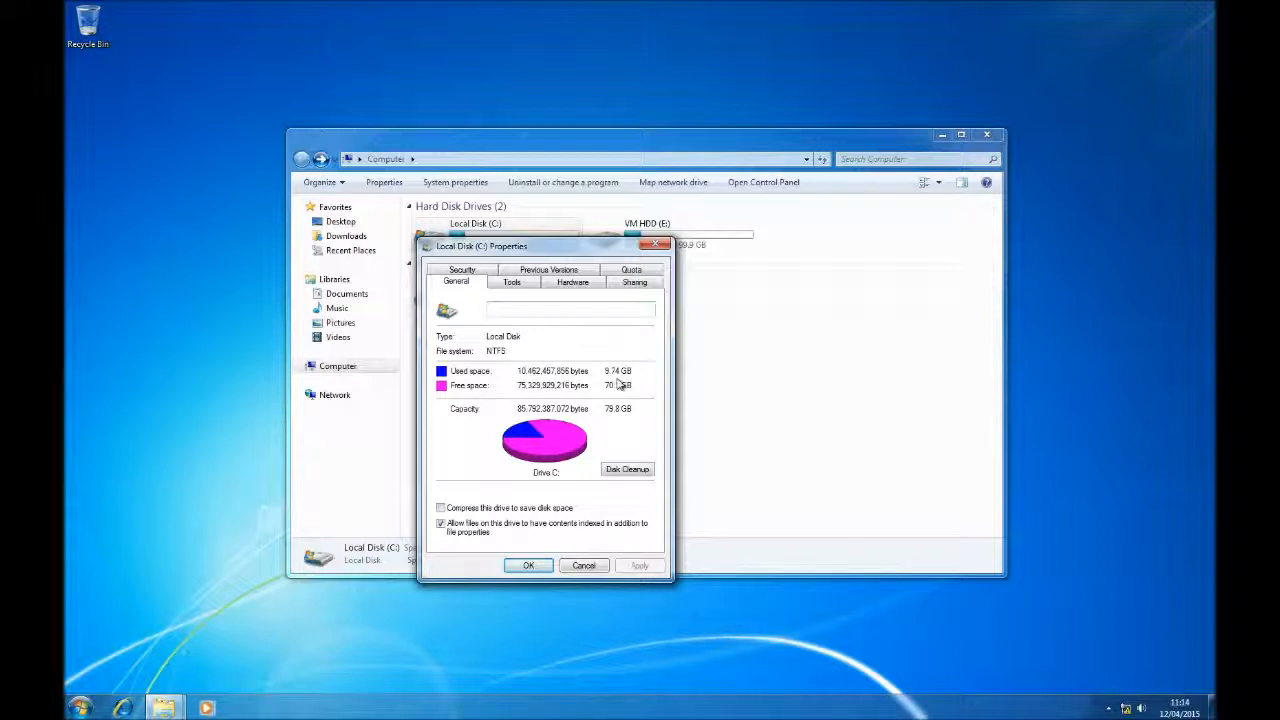
left_click(528, 565)
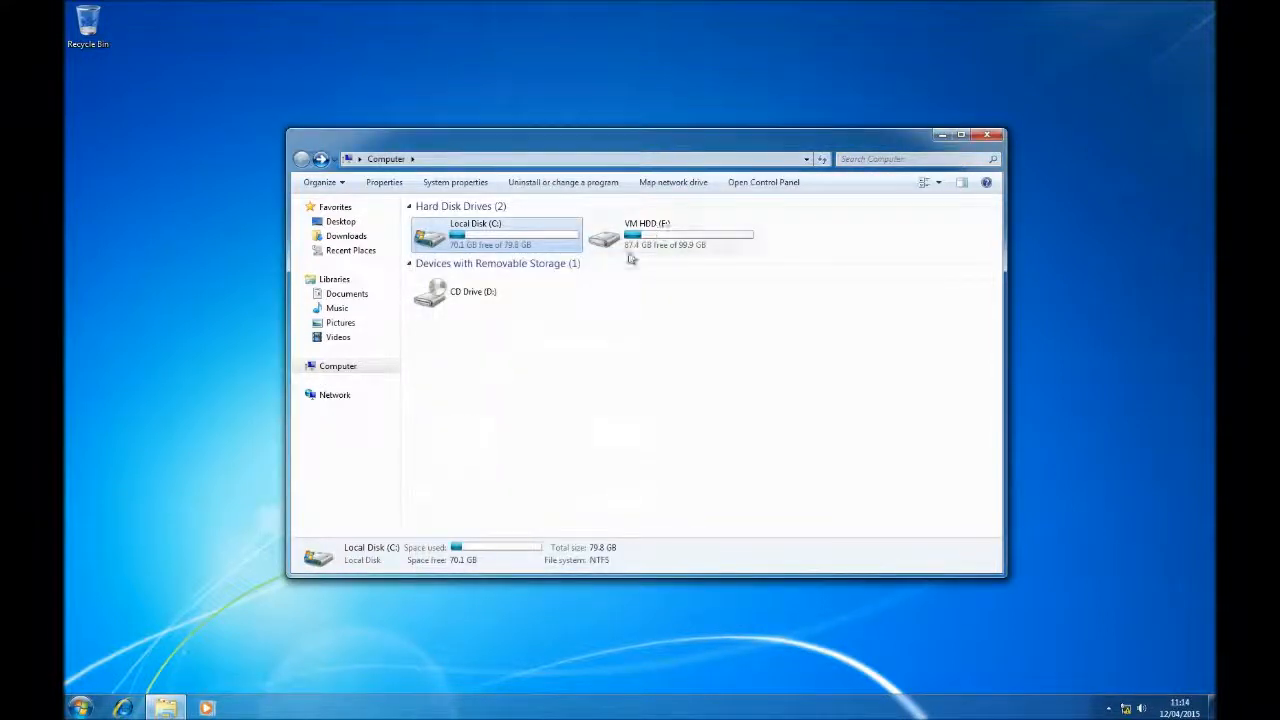
left_click(987, 135)
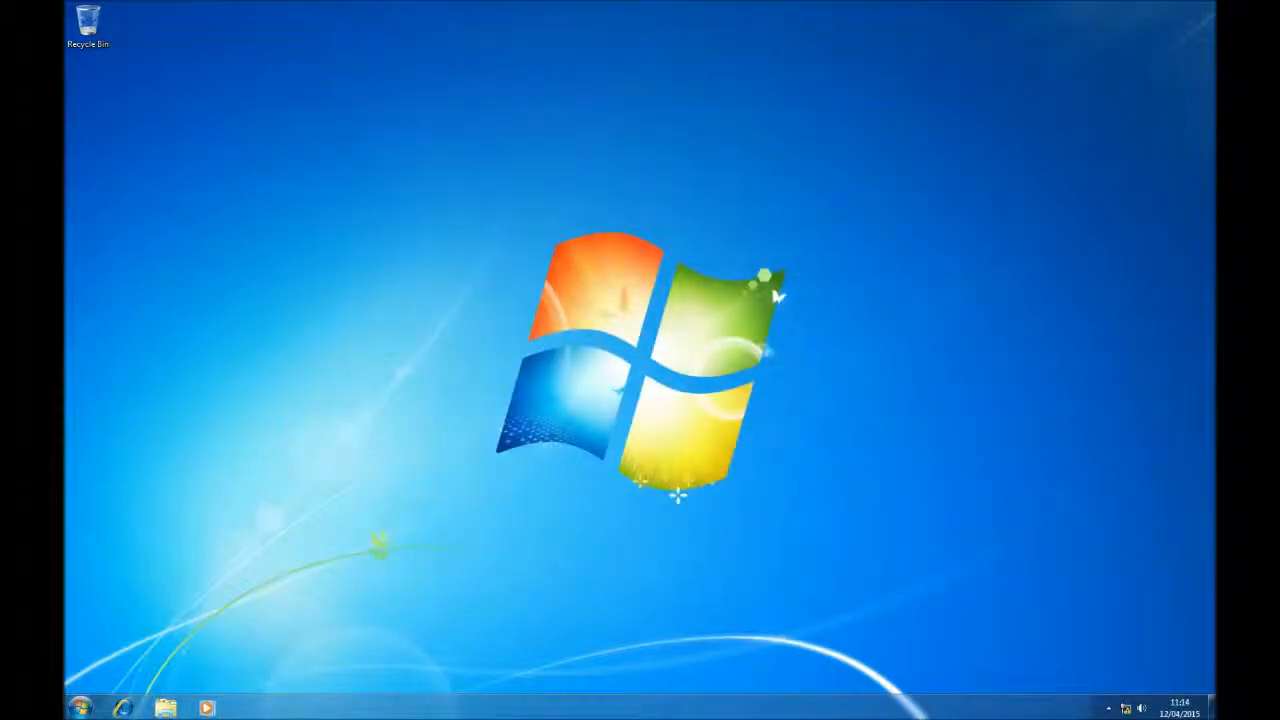
Open Backup and Restore through the System and Security category of Control Panel
left_click(80, 707)
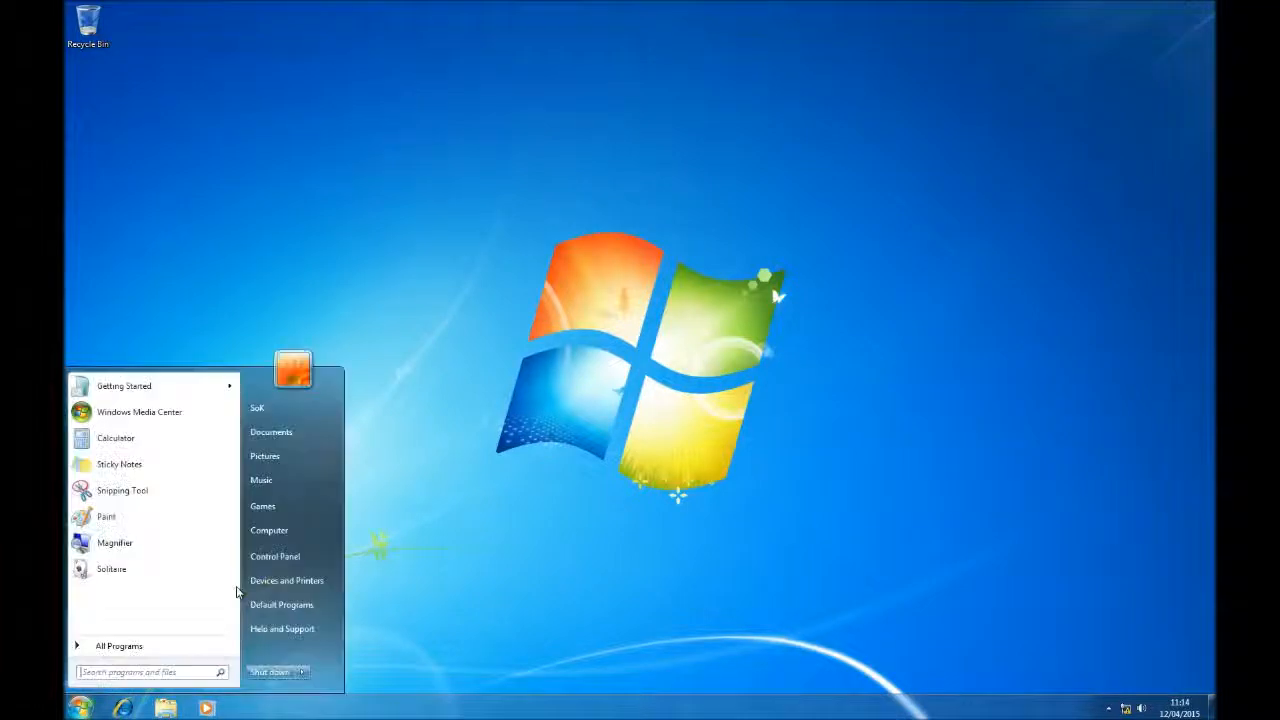
left_click(276, 556)
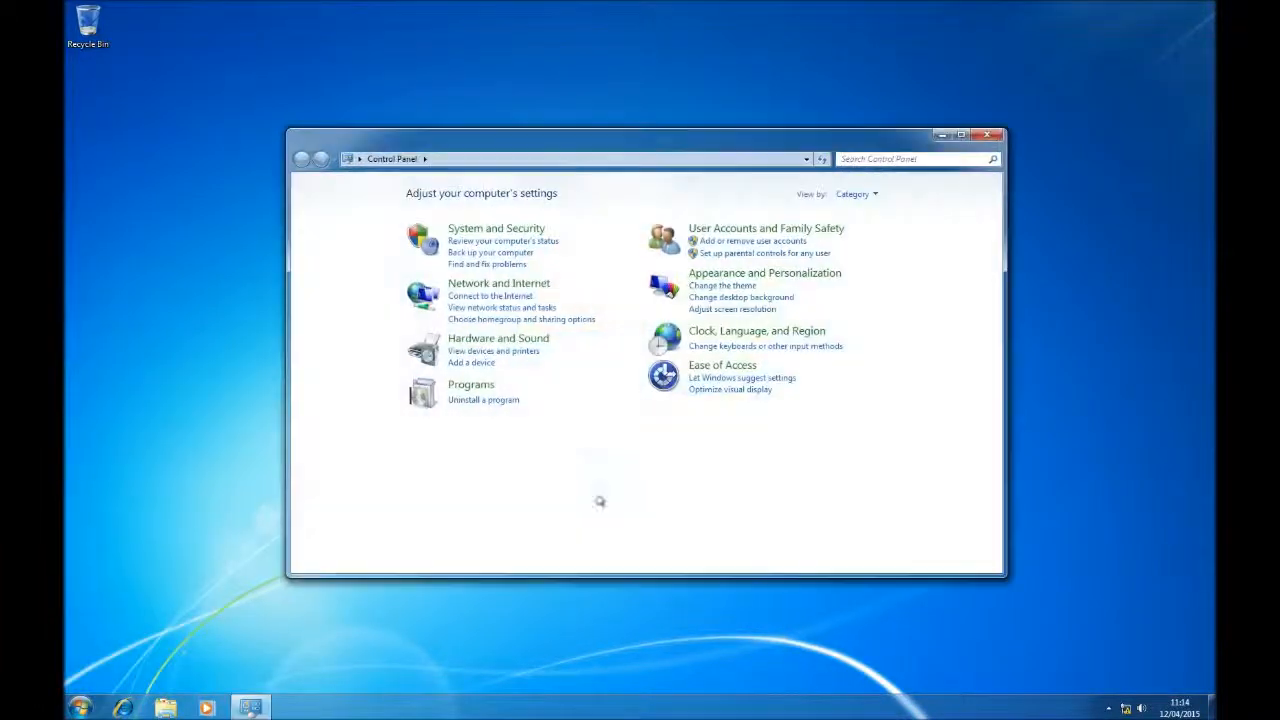
left_click(426, 242)
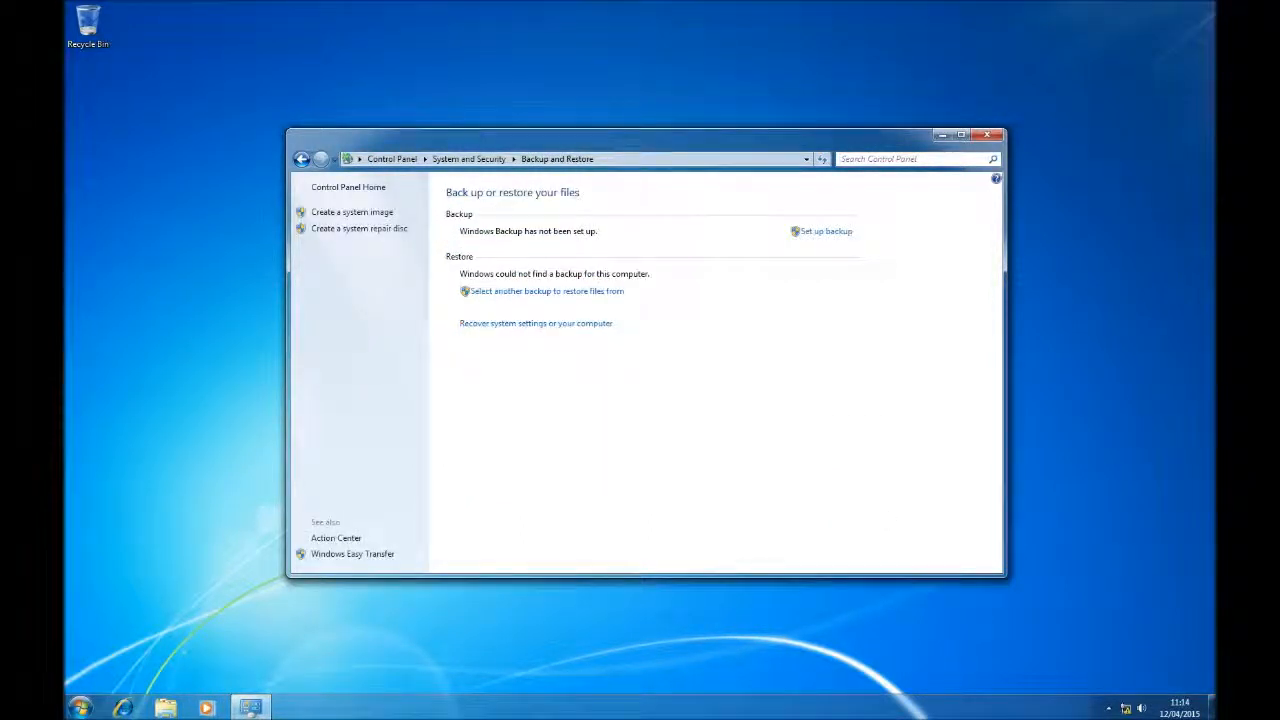
Open a second Control Panel window and go through System and Security to Backup and Restore again
left_click(80, 707)
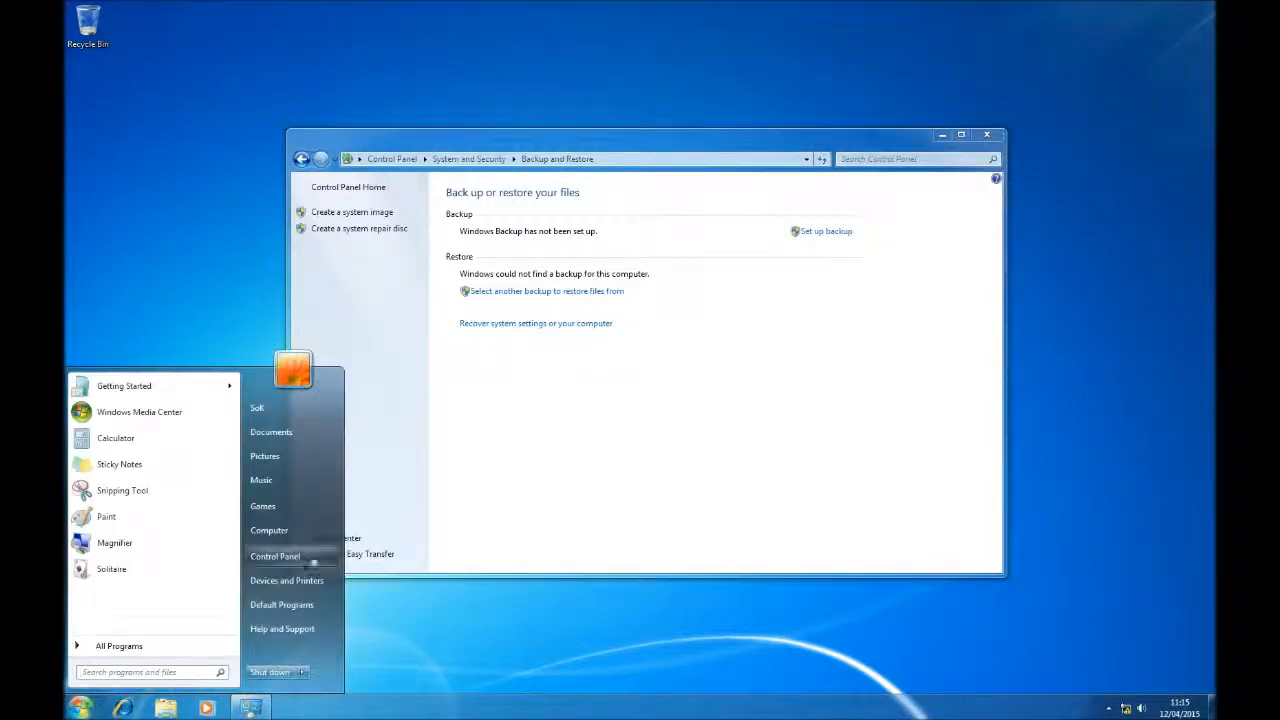
left_click(275, 556)
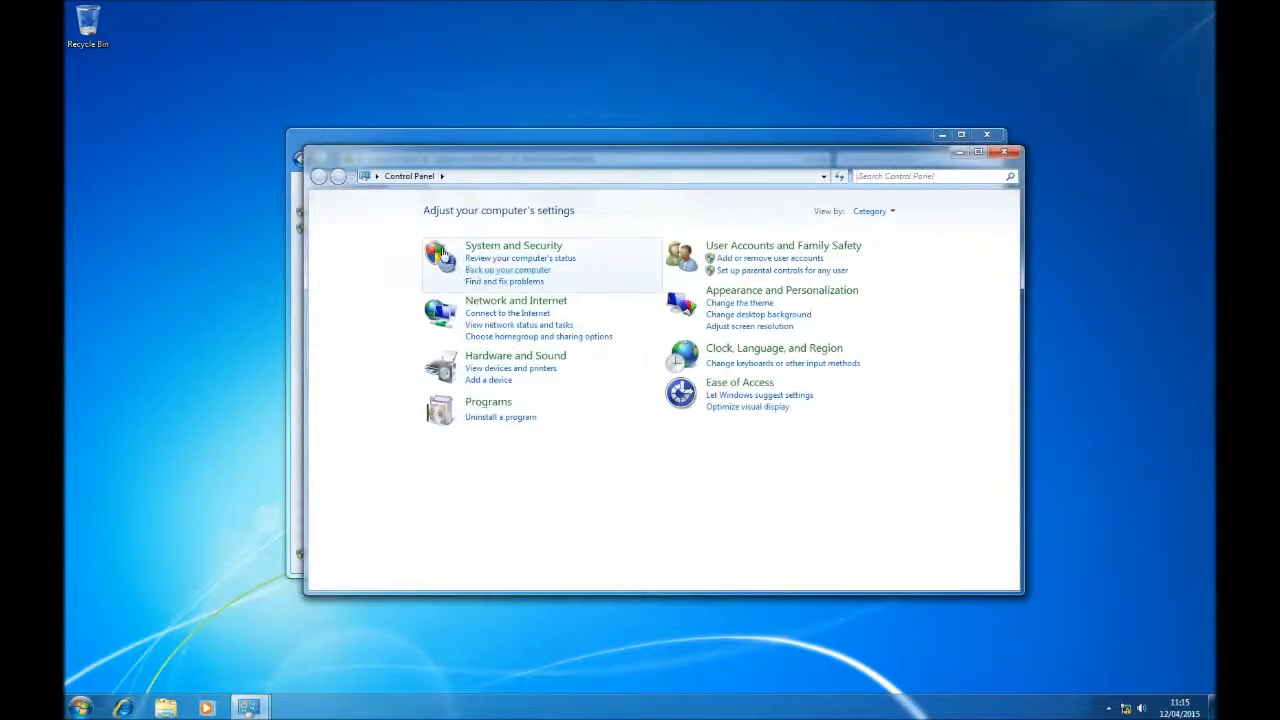
left_click(446, 259)
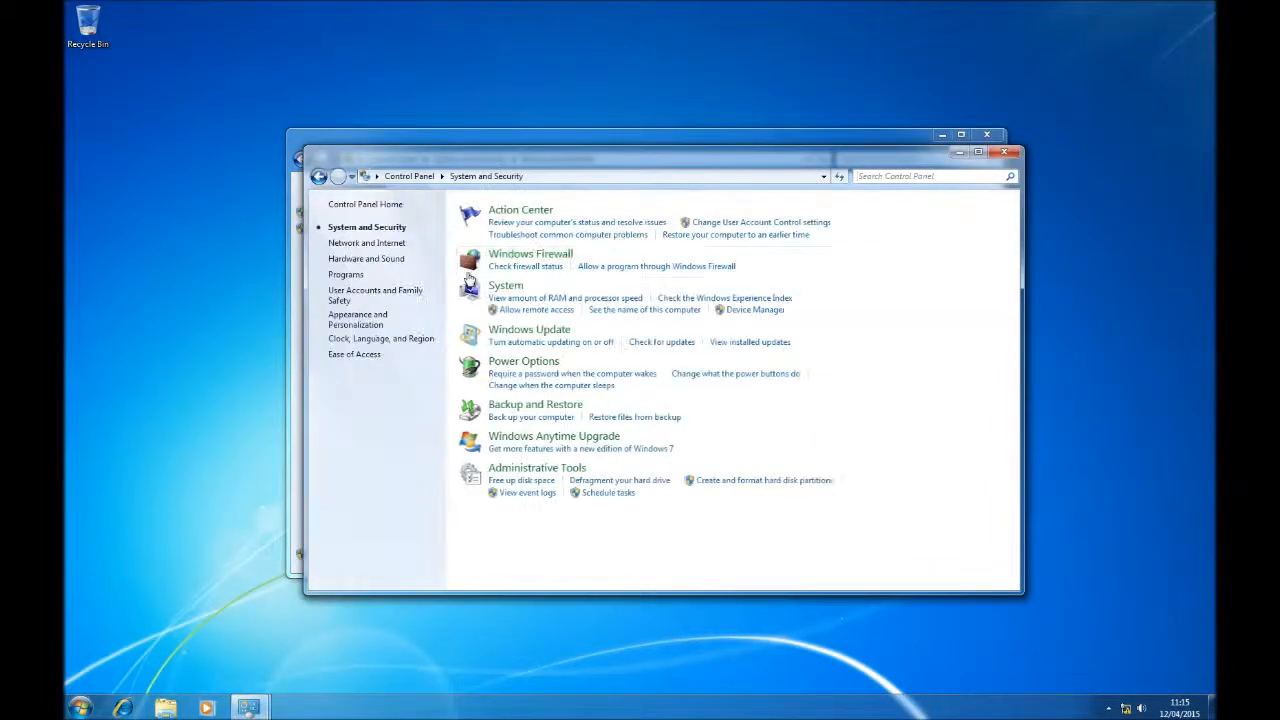
left_click(494, 420)
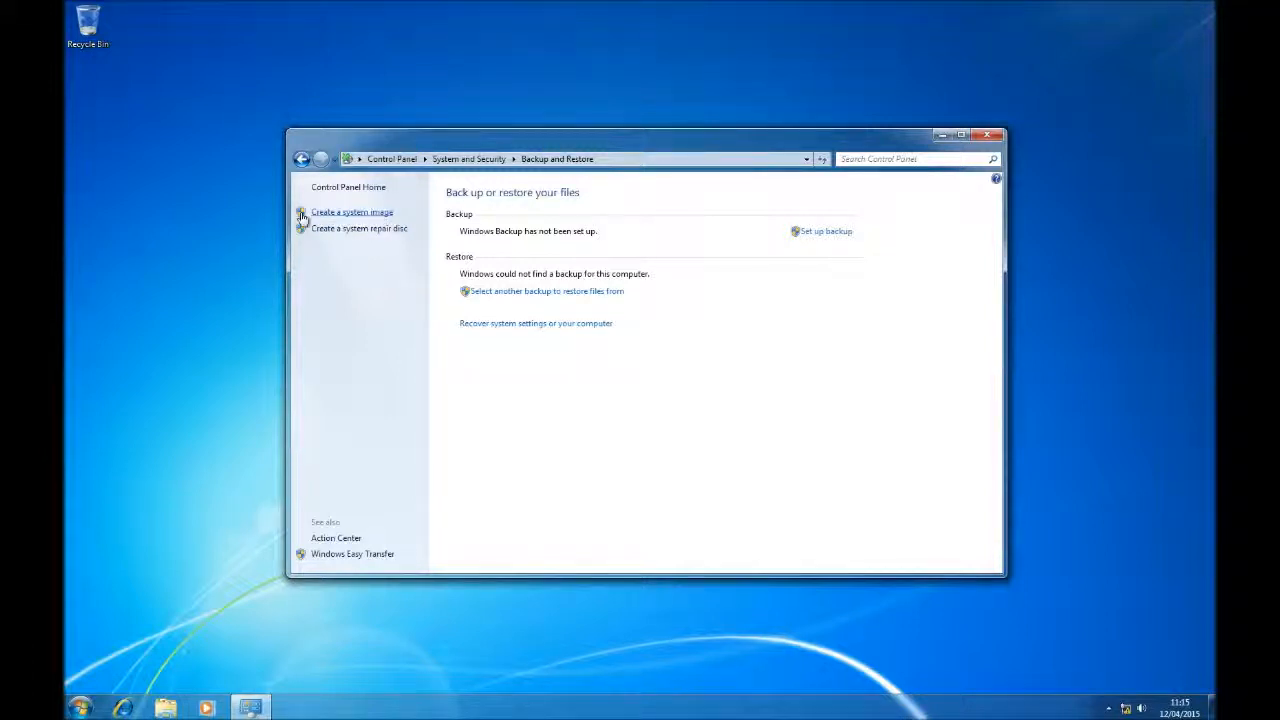
Create a system image, choosing the hard disk VM HDD (E:) as the place to save the backup
left_click(375, 214)
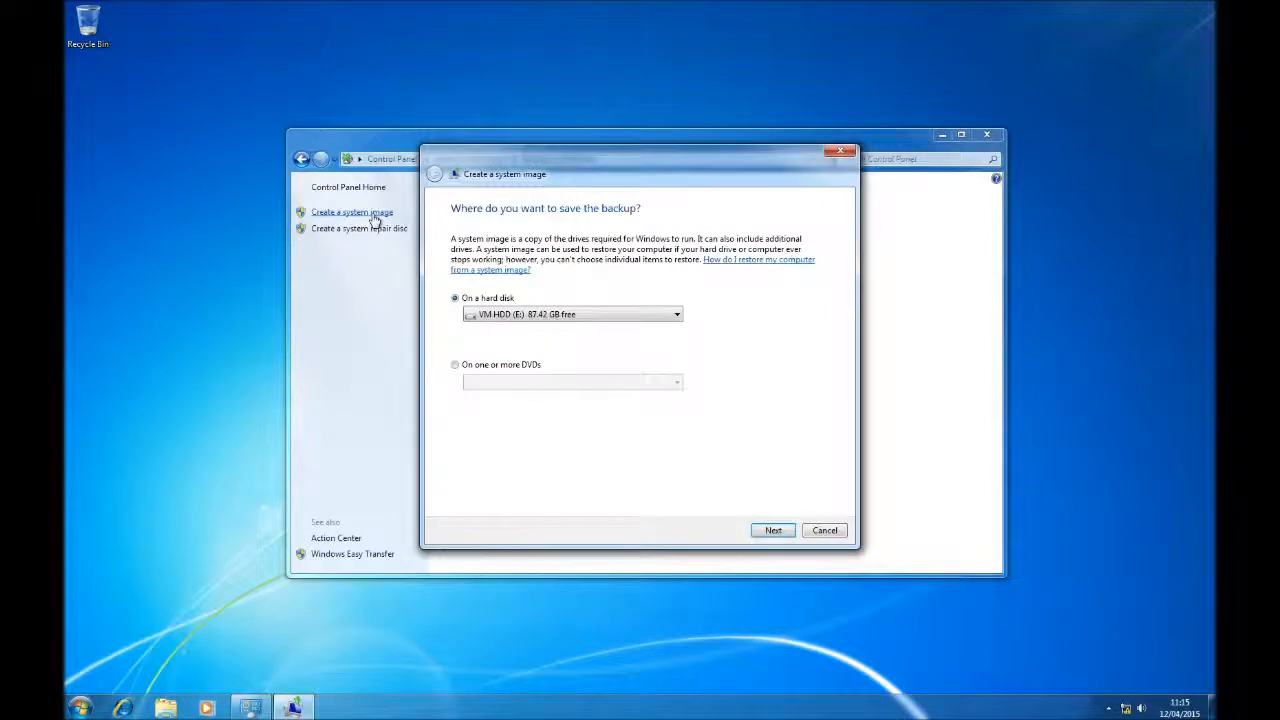
left_click(614, 318)
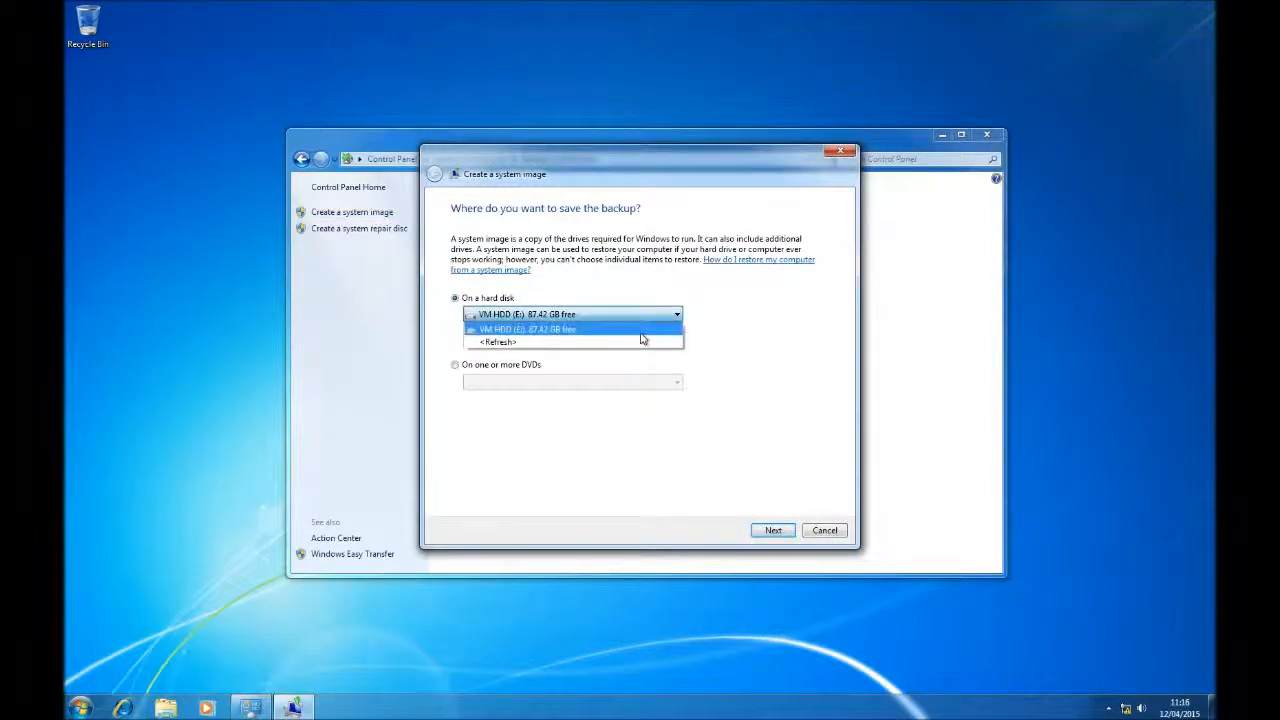
left_click(597, 328)
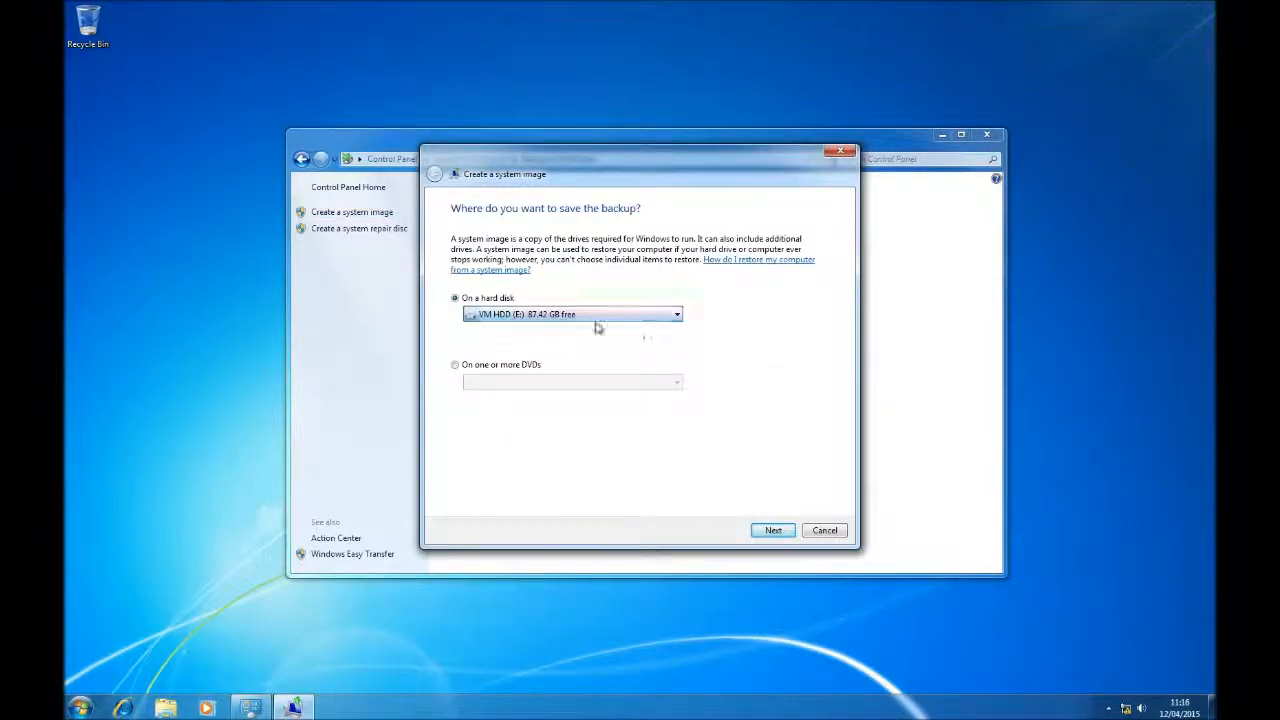
left_click(770, 536)
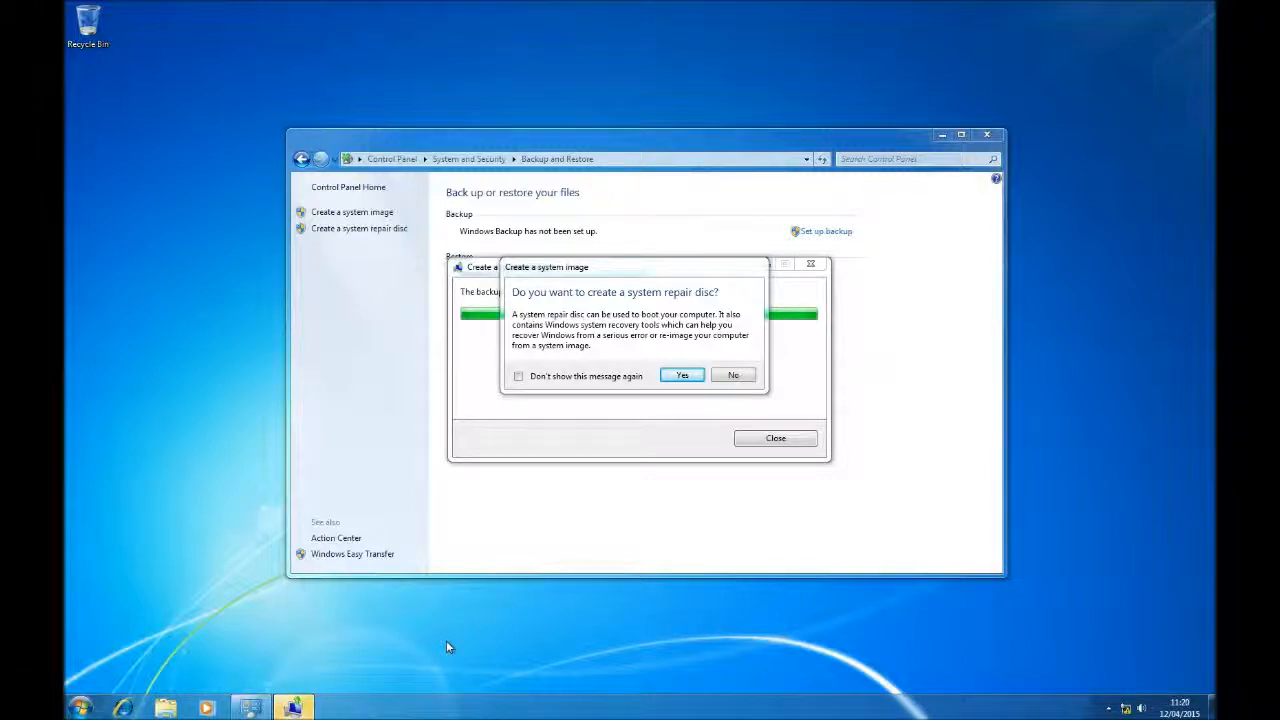
Decline creating a system repair disc, then close the finished backup dialog and the Backup and Restore window
mouse_move(654, 267)
left_mouse_down()
mouse_move(780, 415)
mouse_move(883, 489)
mouse_move(537, 357)
mouse_move(630, 287)
mouse_move(640, 254)
left_mouse_up()
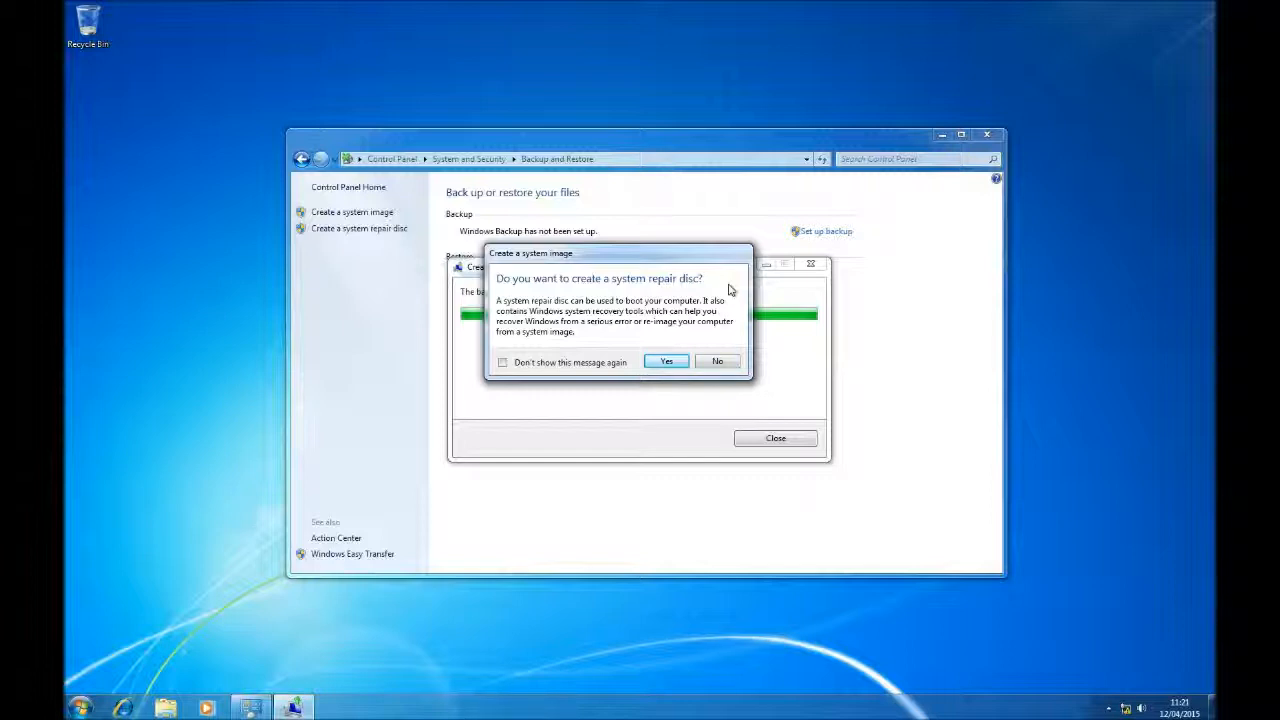
left_click(727, 363)
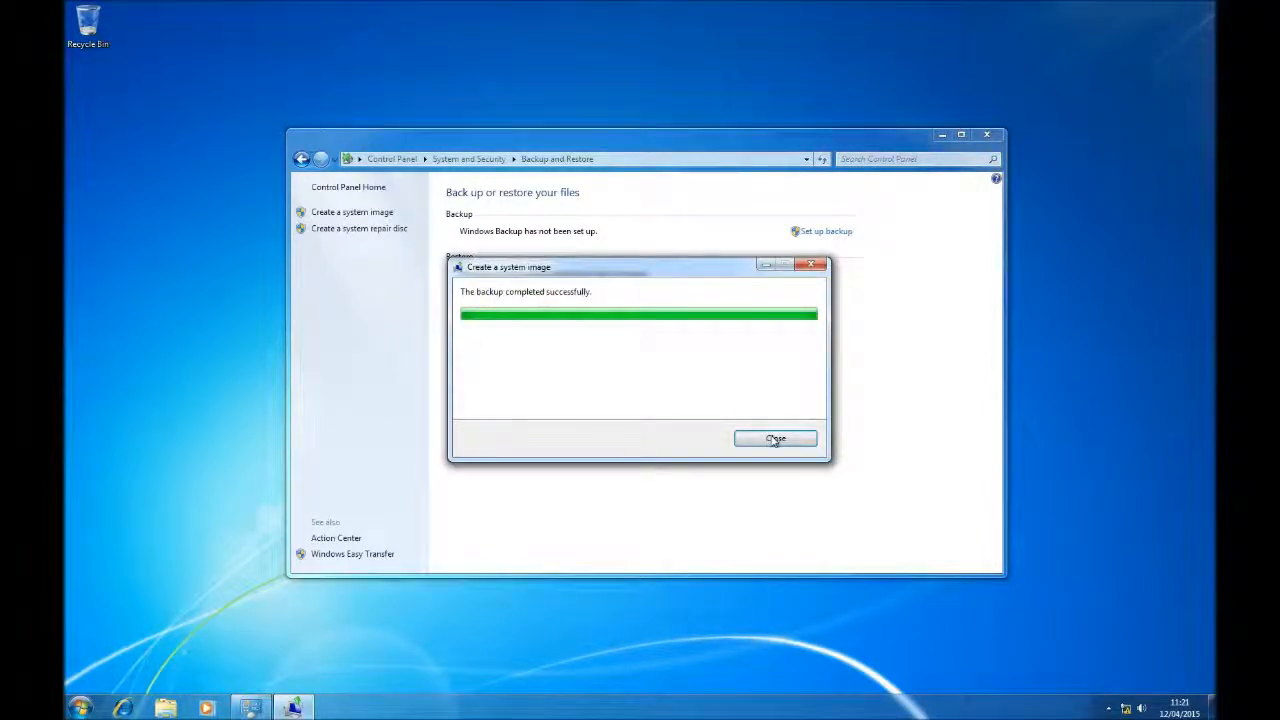
left_click(776, 440)
left_click(988, 134)
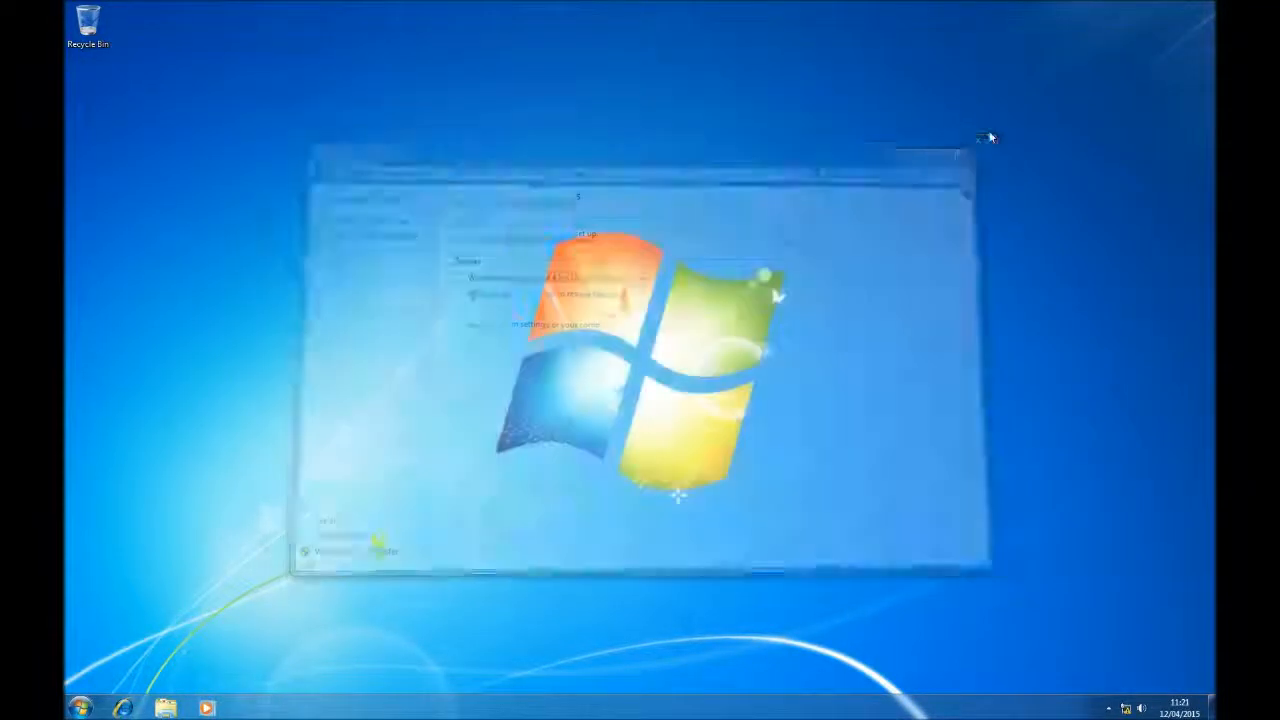
Open the WindowsImageBackup folder on the VM HDD (E:) drive, granting permanent access to it
left_click(80, 708)
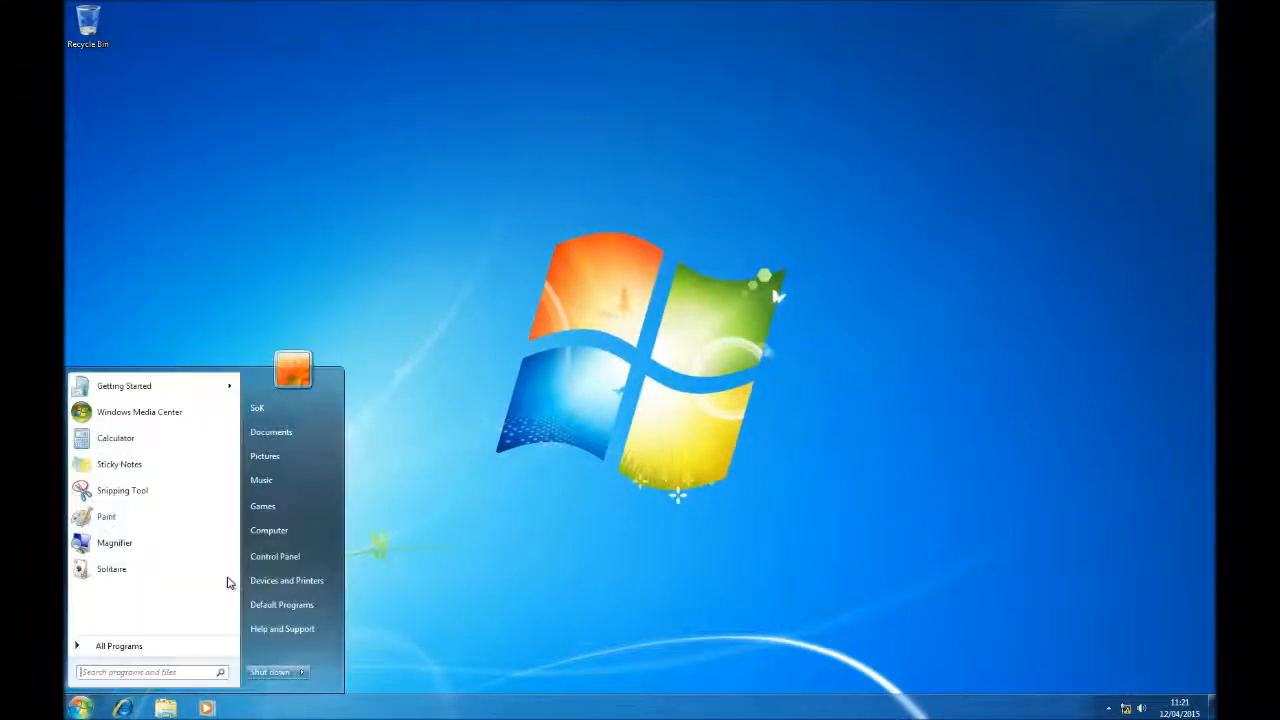
left_click(285, 535)
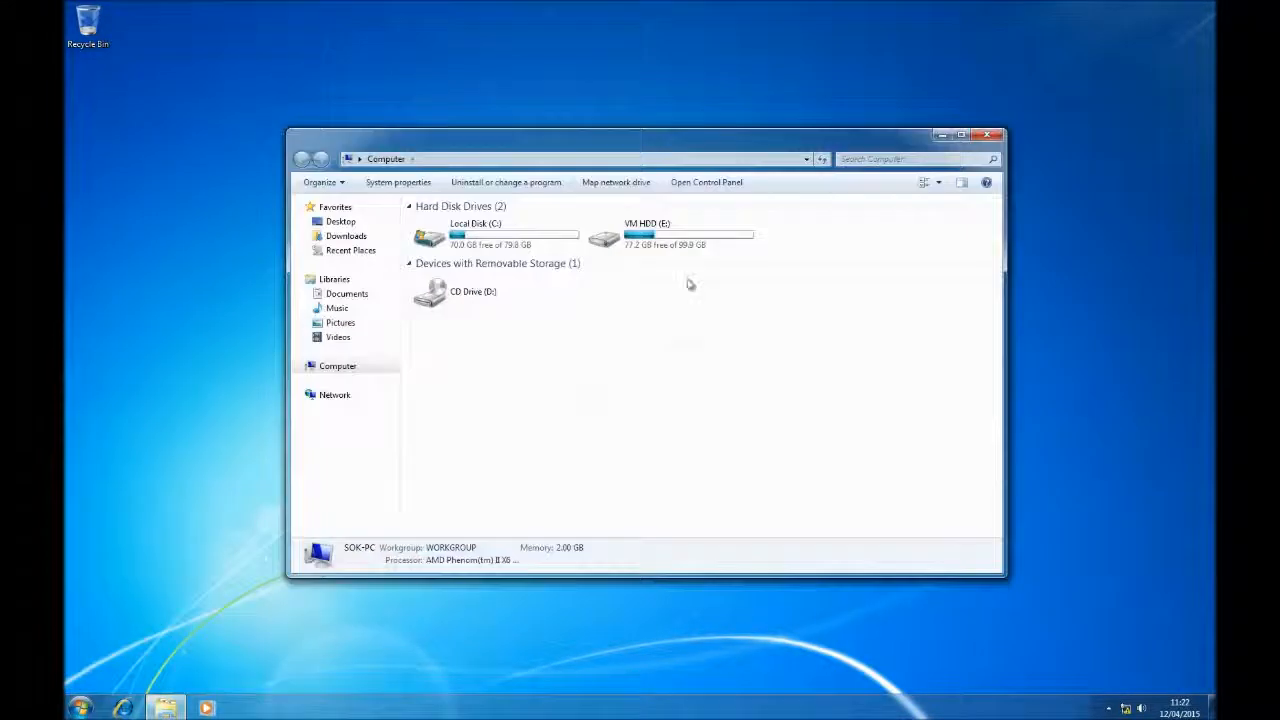
double_click(642, 243)
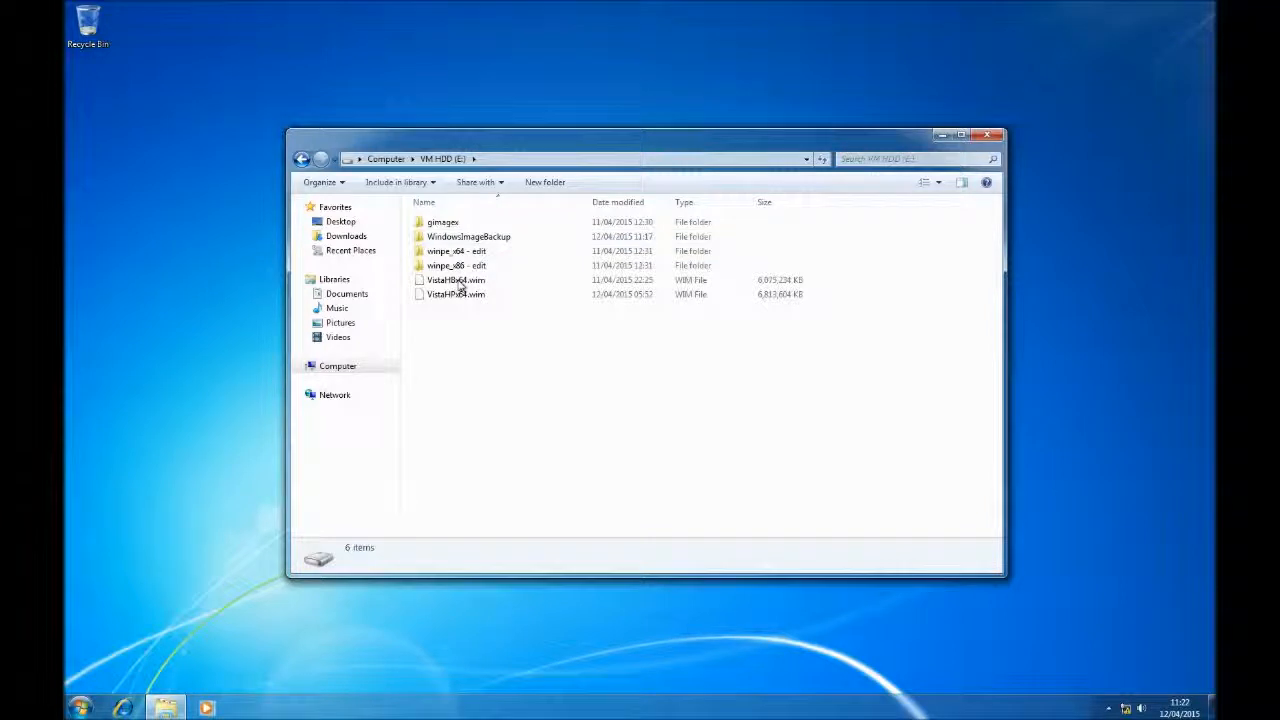
left_click(452, 238)
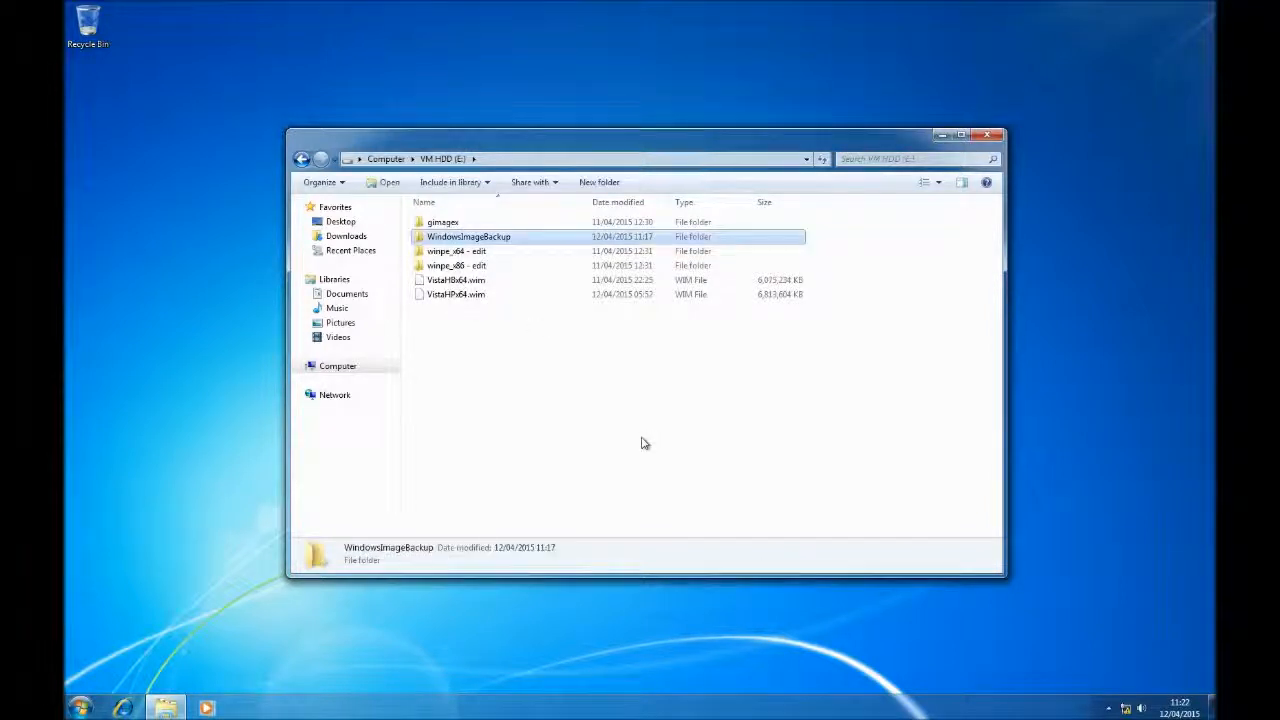
key("Return")
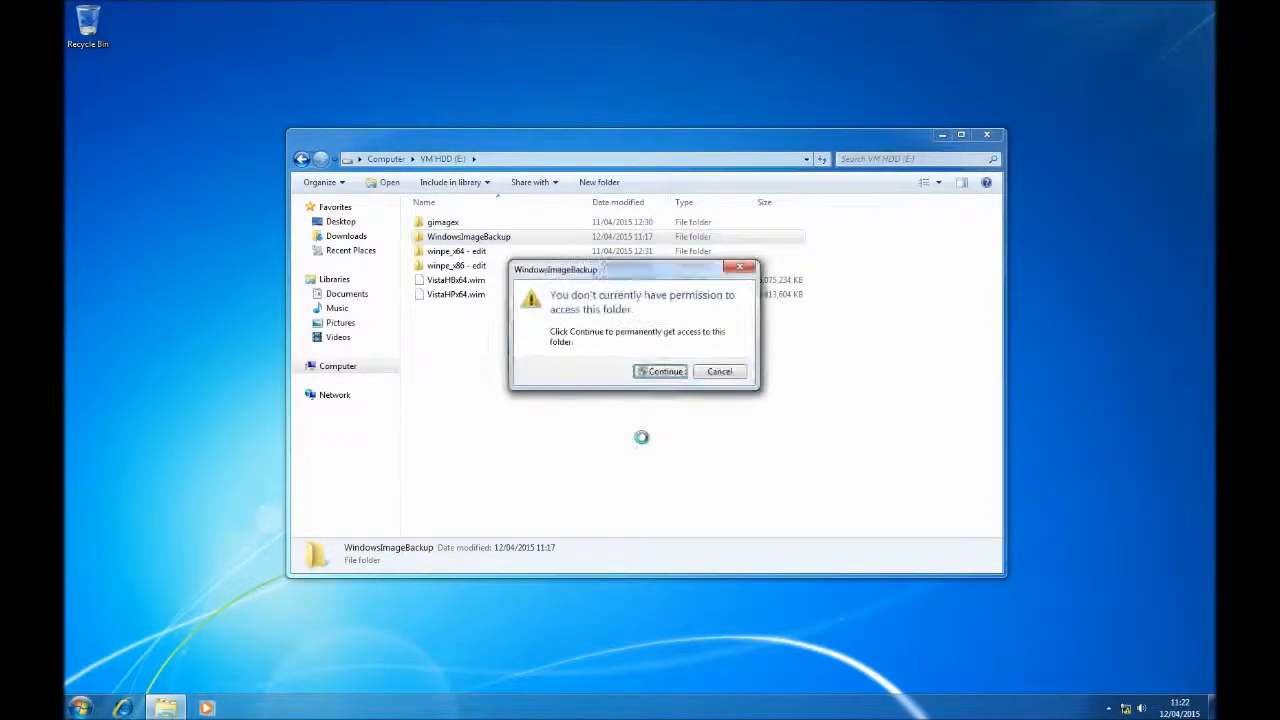
key("Return")
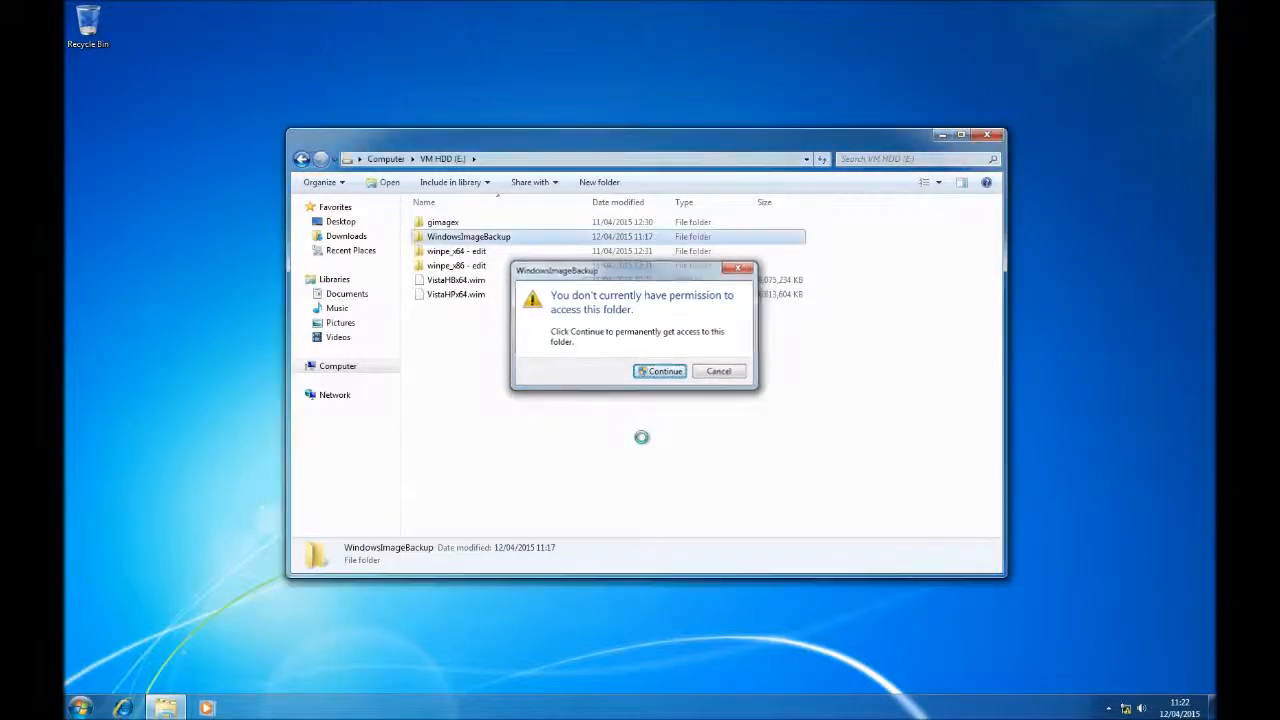
key("Down")
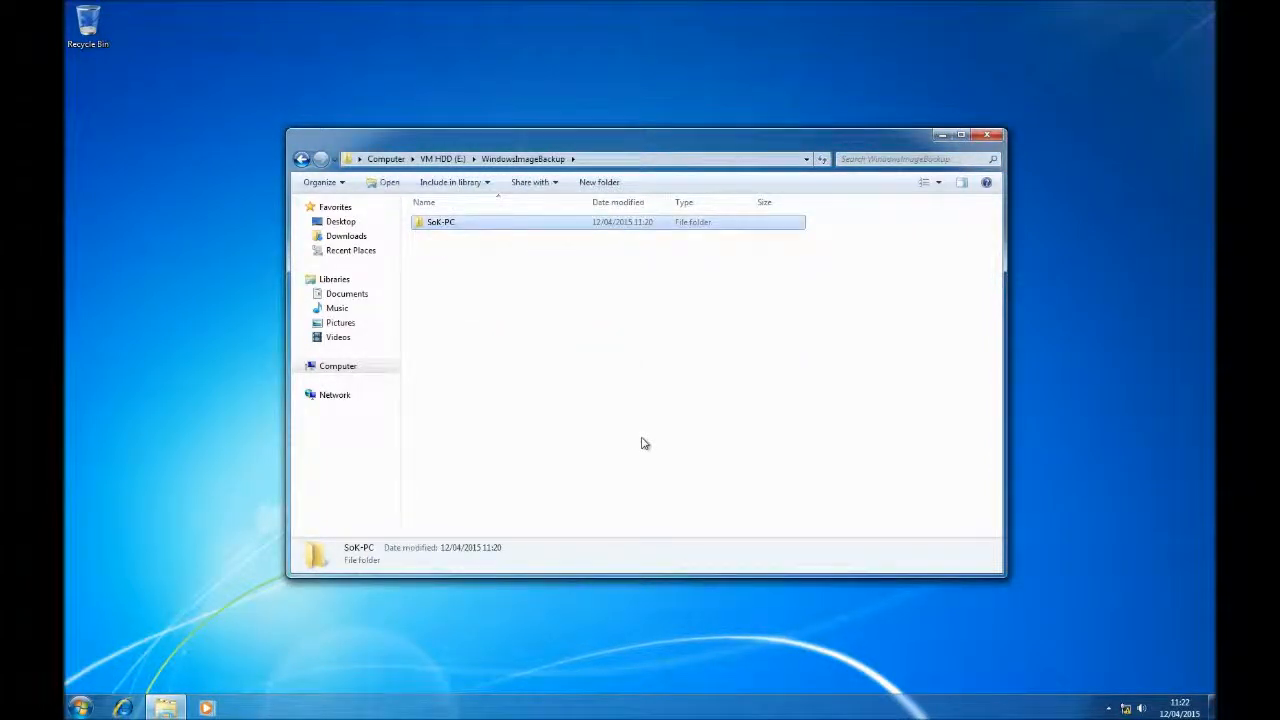
key("Return")
key("Return")
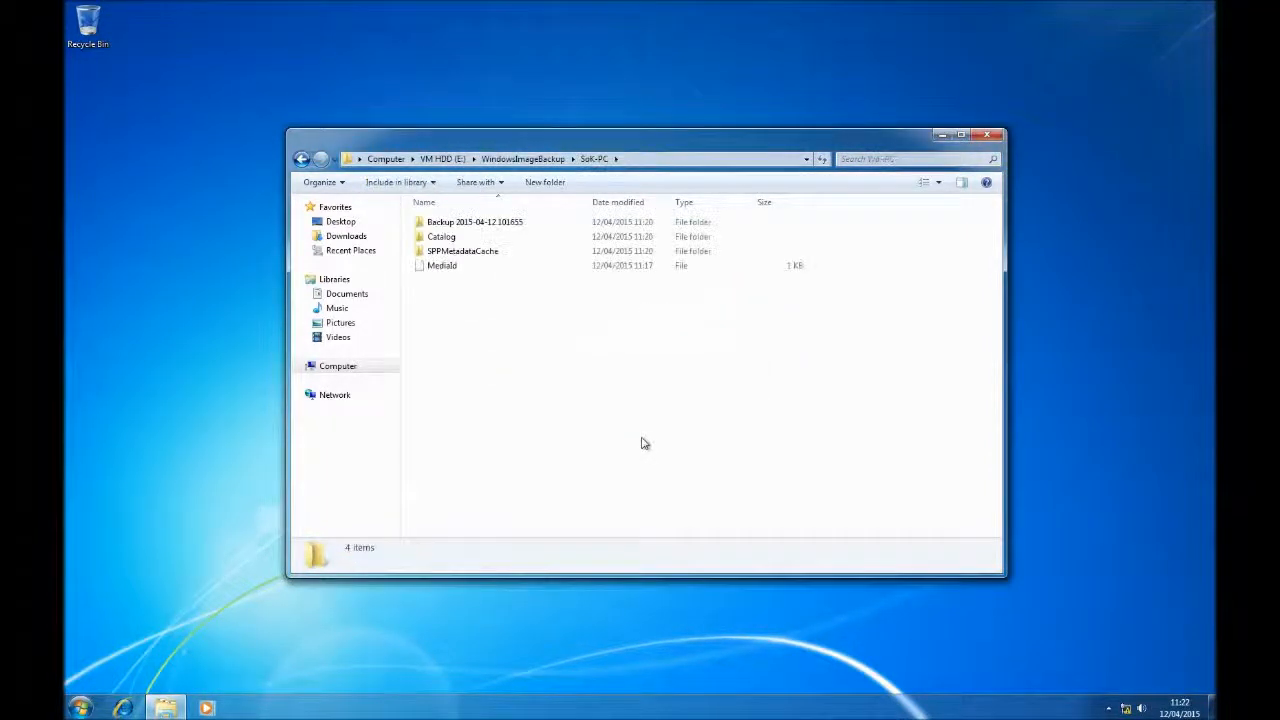
key("Down")
key("Up")
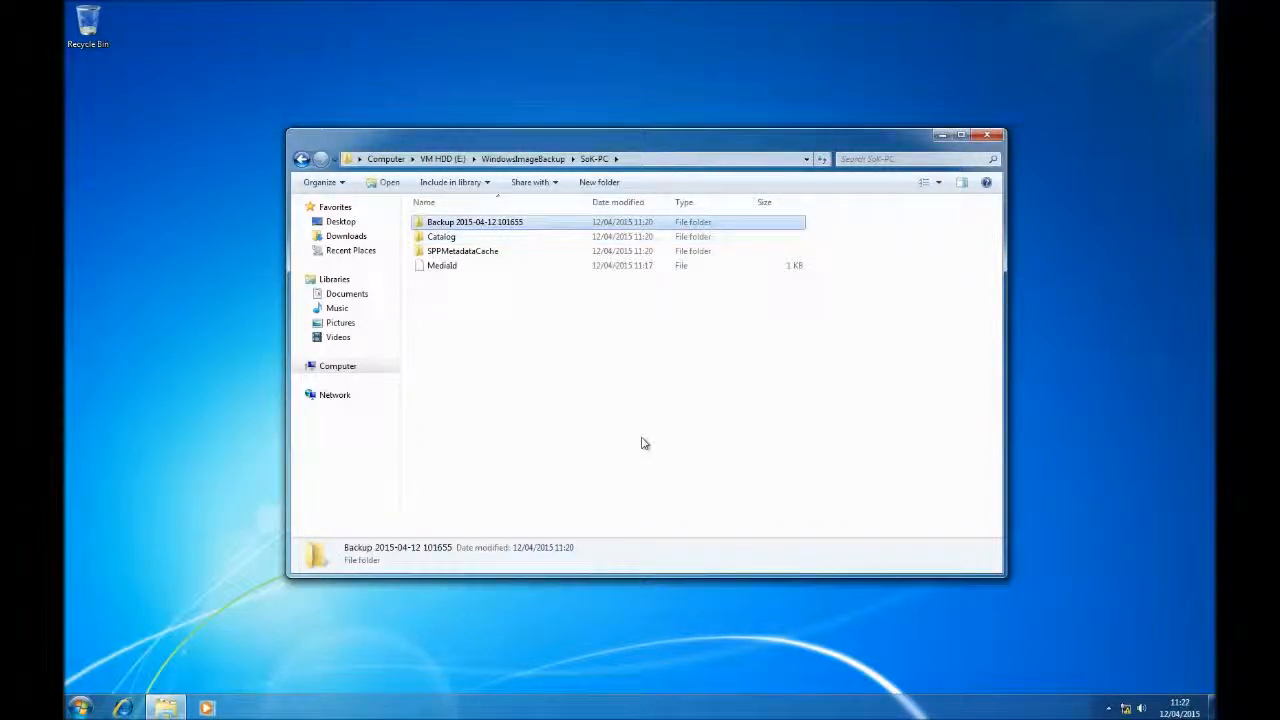
key("Return")
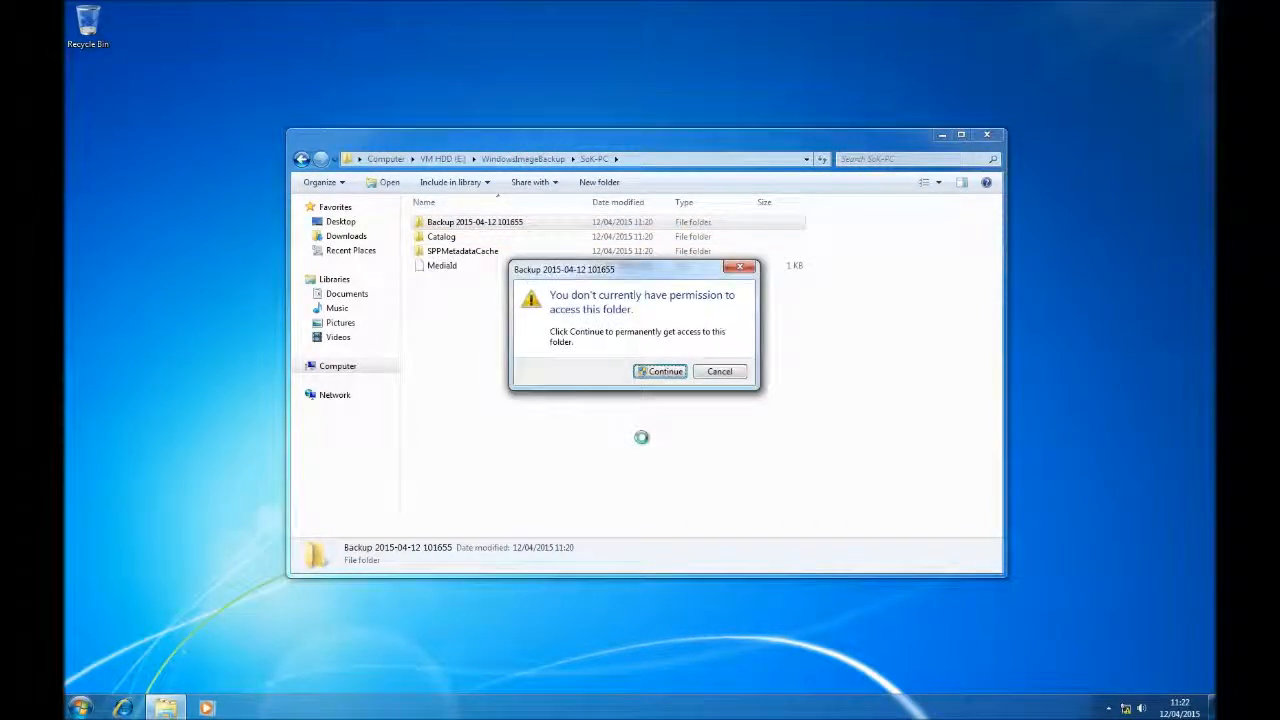
key("Return")
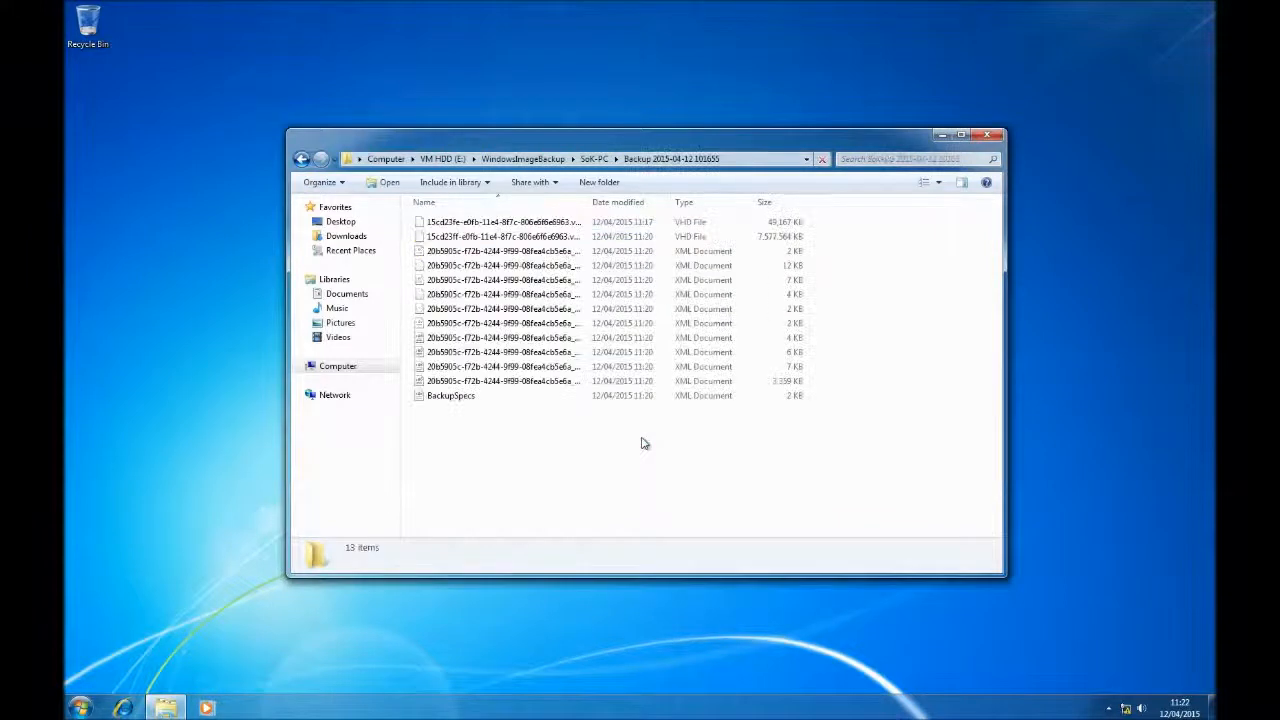
Compare the file details and sizes of the two VHD files in the backup folder
key("Down")
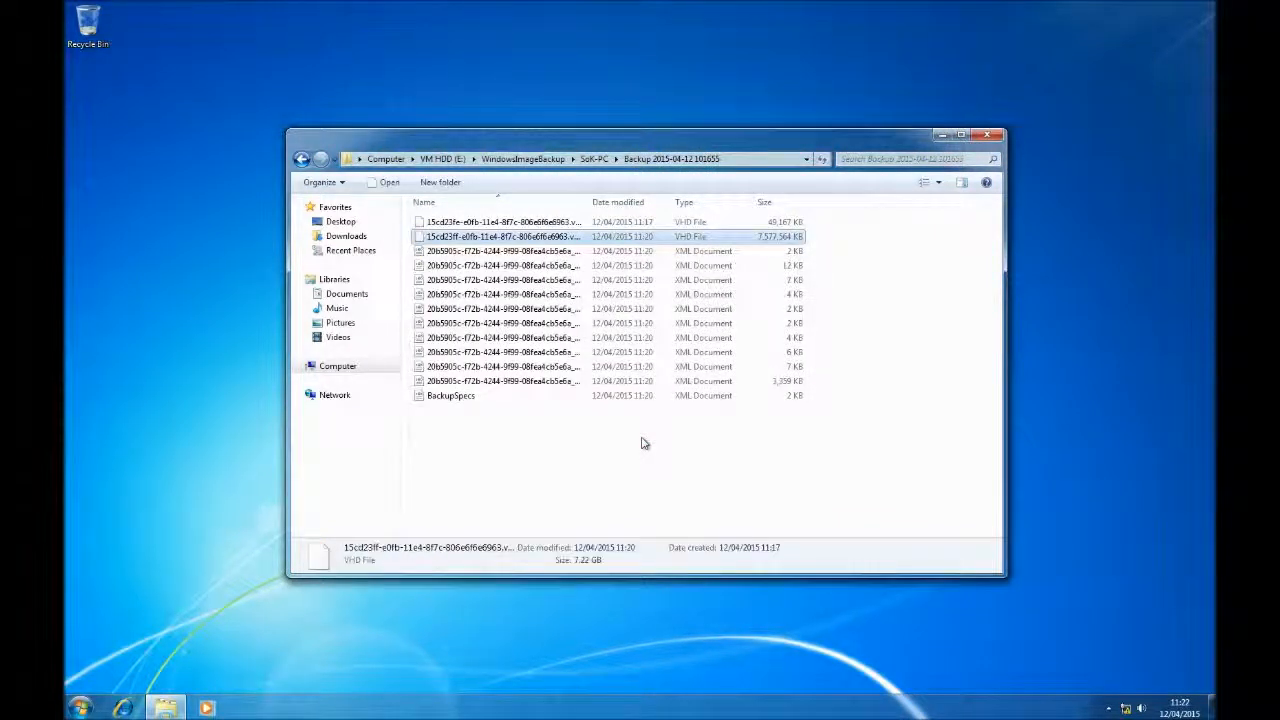
key("Up")
key("Down")
key("Up")
key("Down")
key("Up")
key("Up")
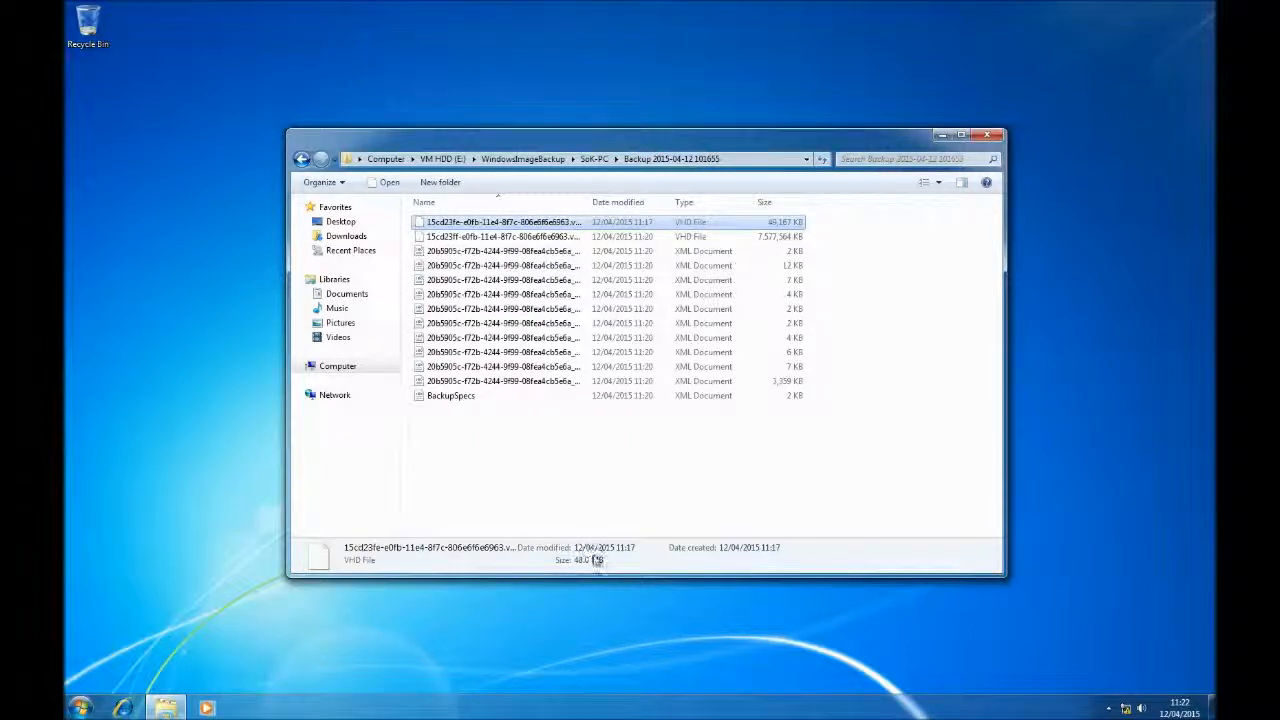
key("Down")
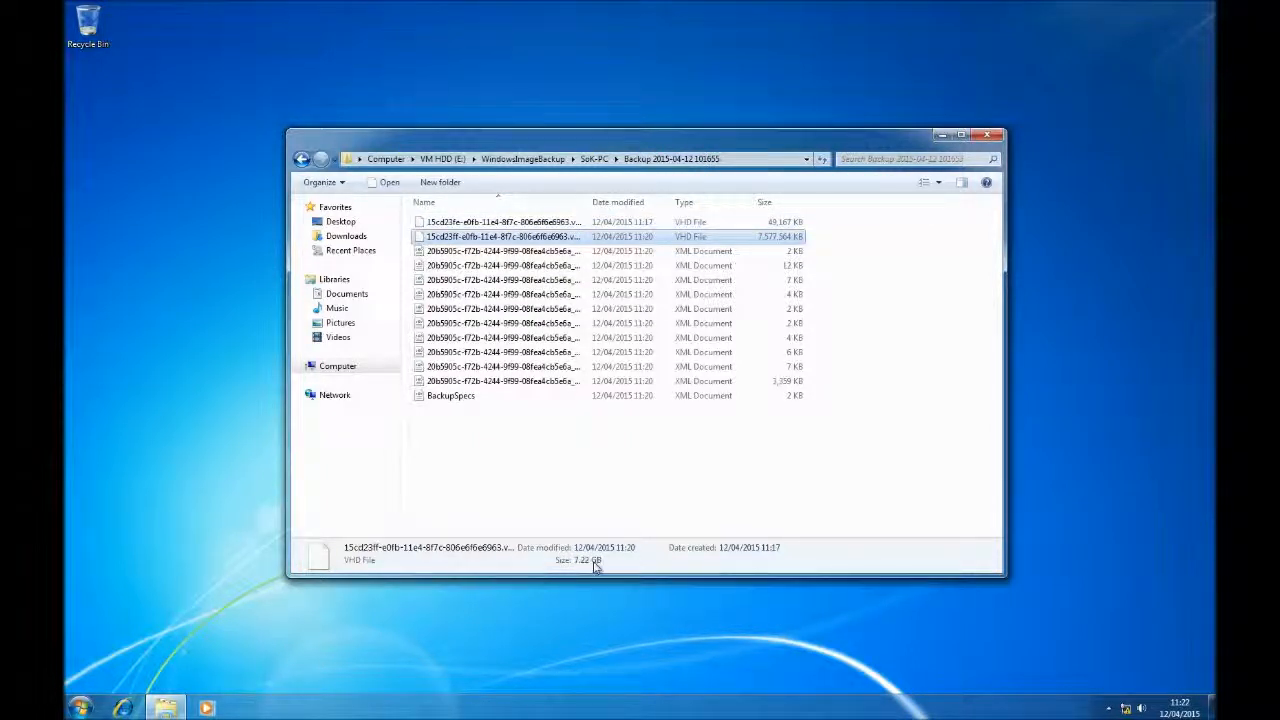
left_click(80, 708)
left_click(270, 530)
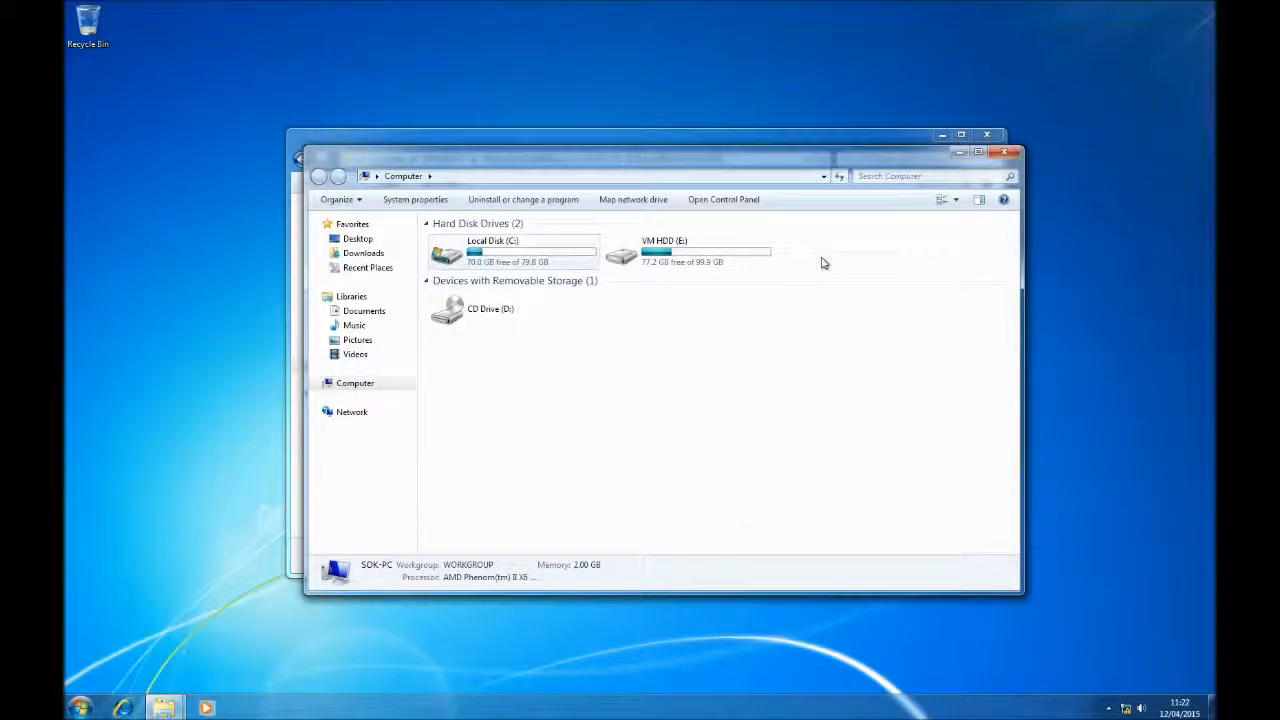
left_click(1005, 153)
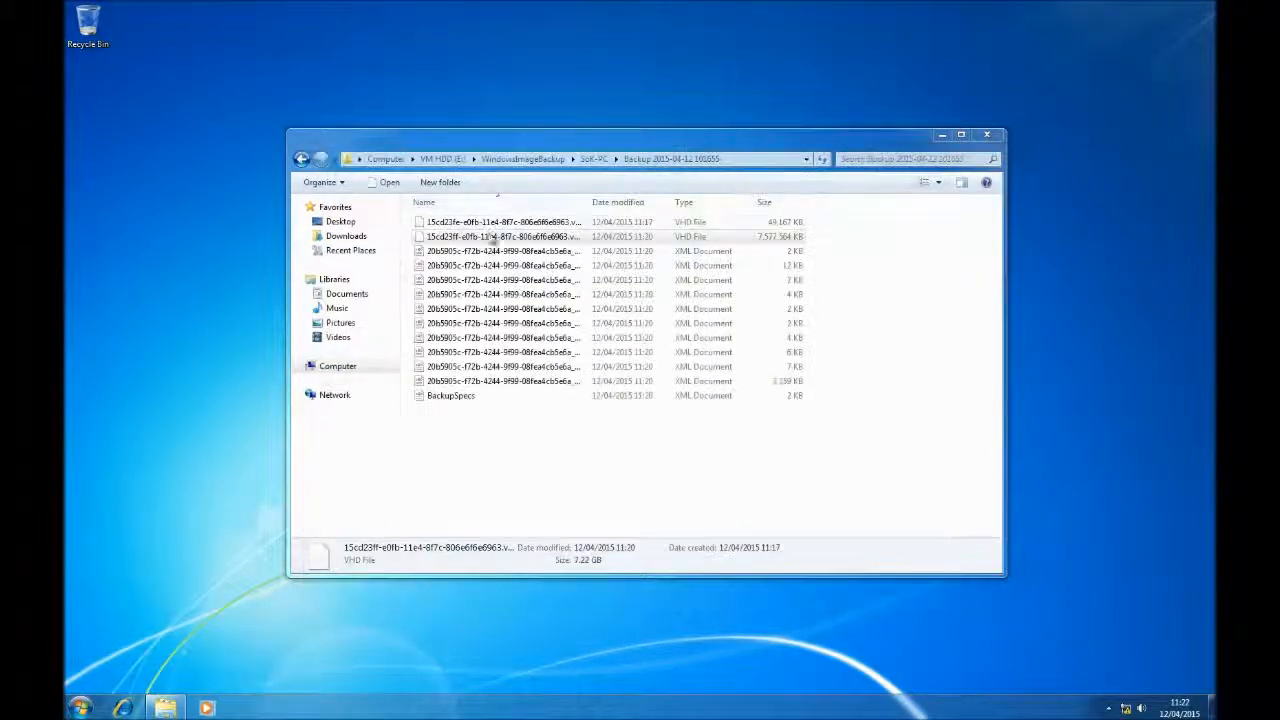
Open Computer Management for this computer and display Disk Management under Storage
left_click(80, 708)
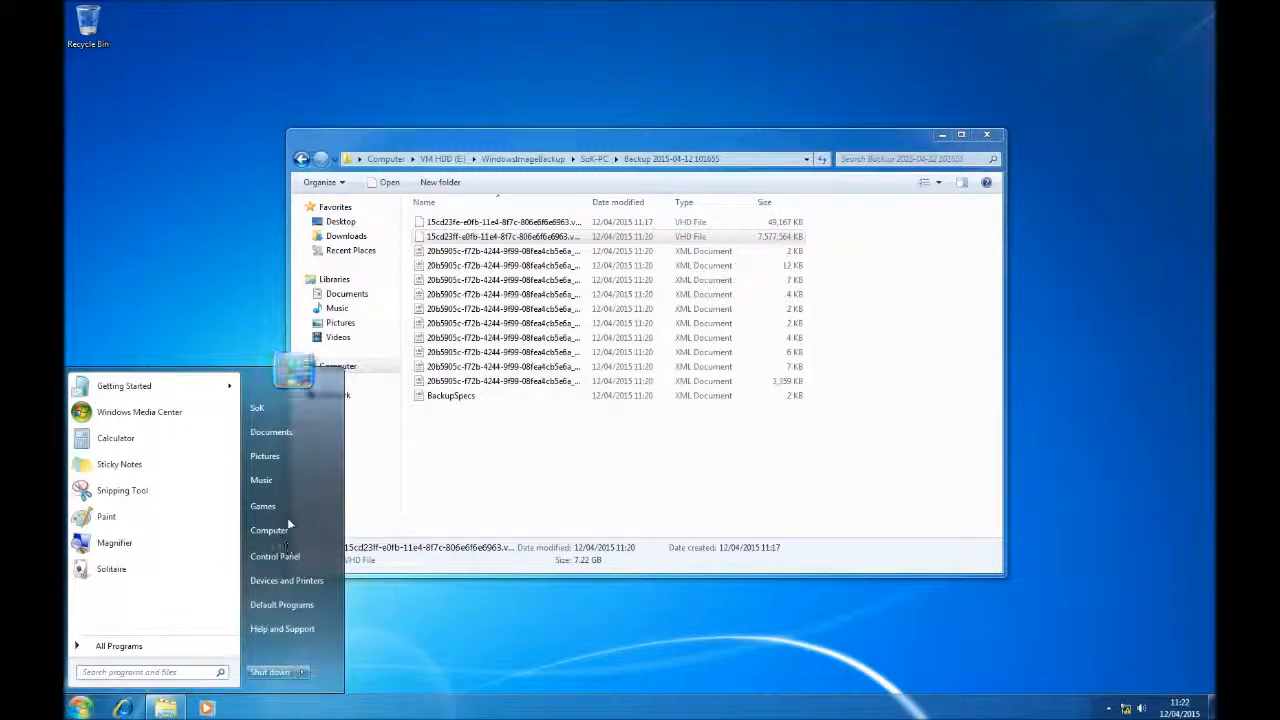
right_click(268, 530)
left_click(308, 550)
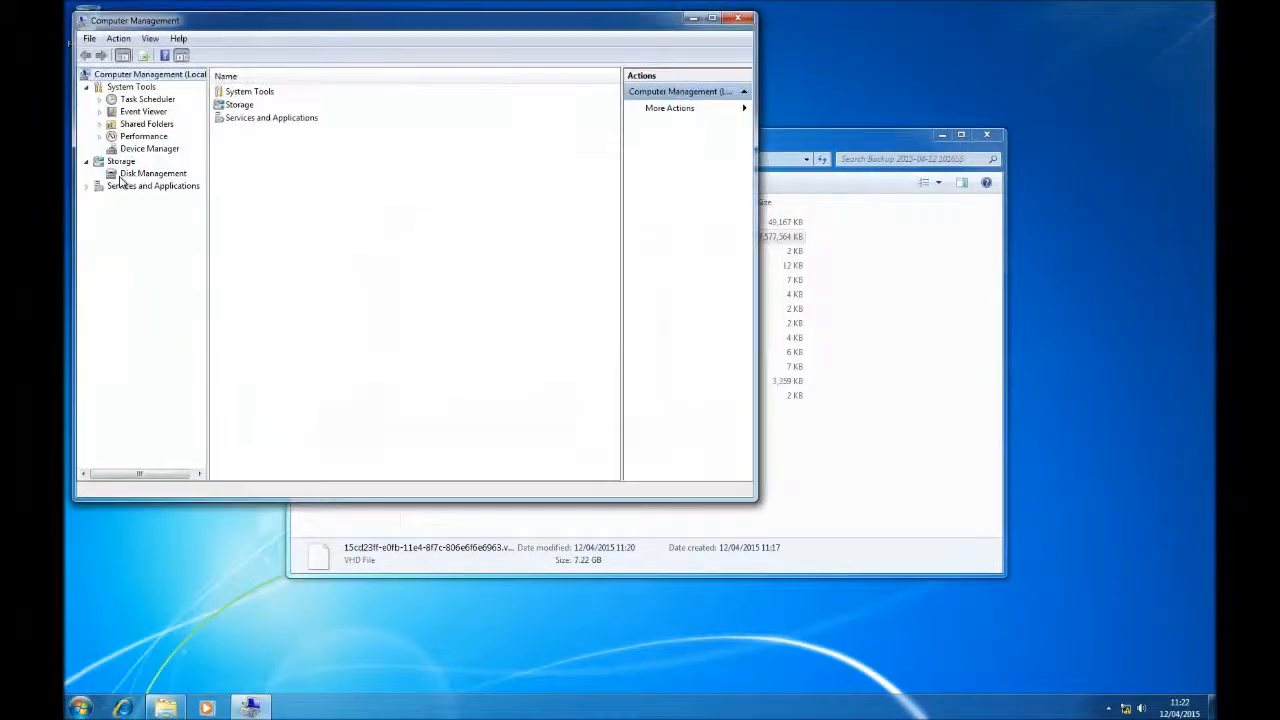
left_click(121, 175)
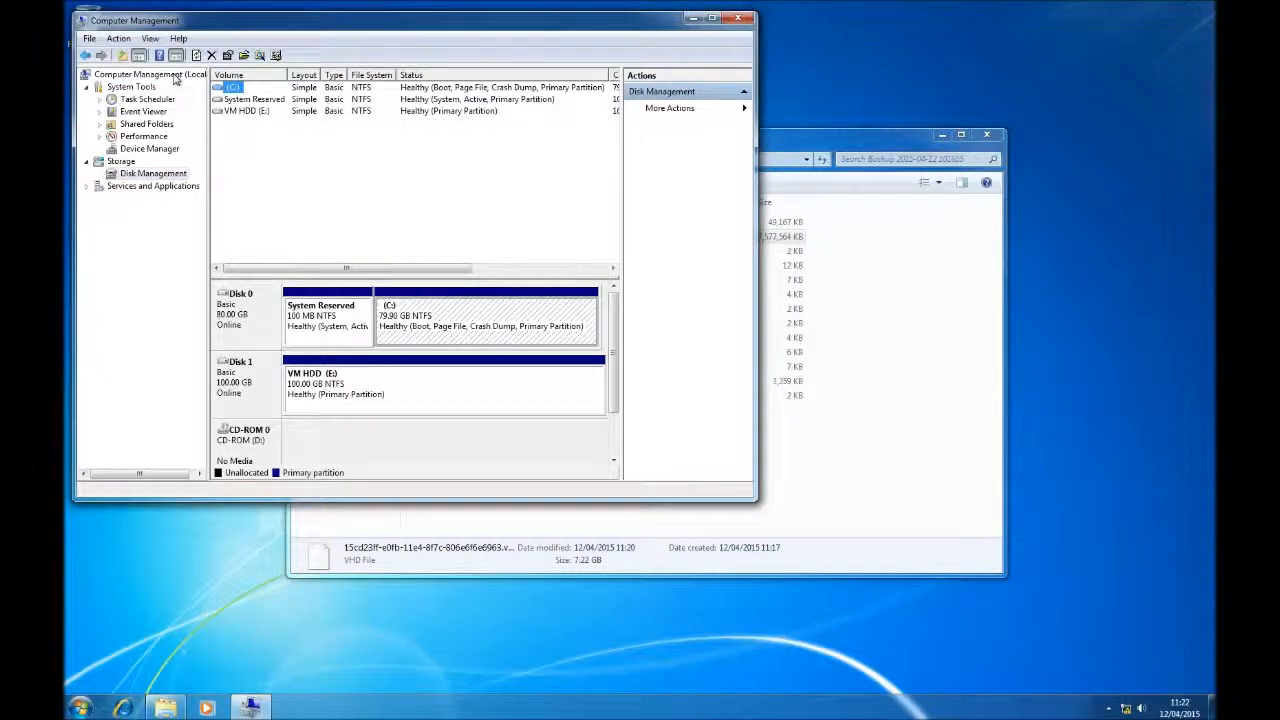
left_click(119, 38)
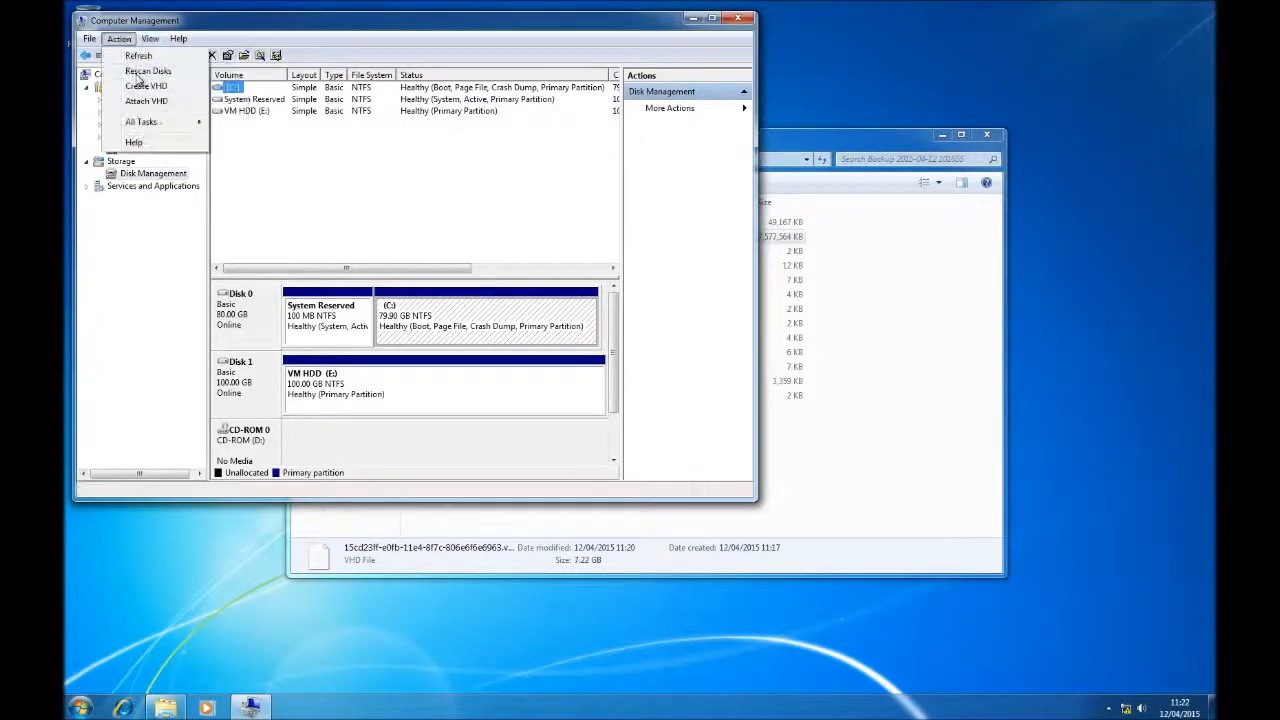
left_click(147, 101)
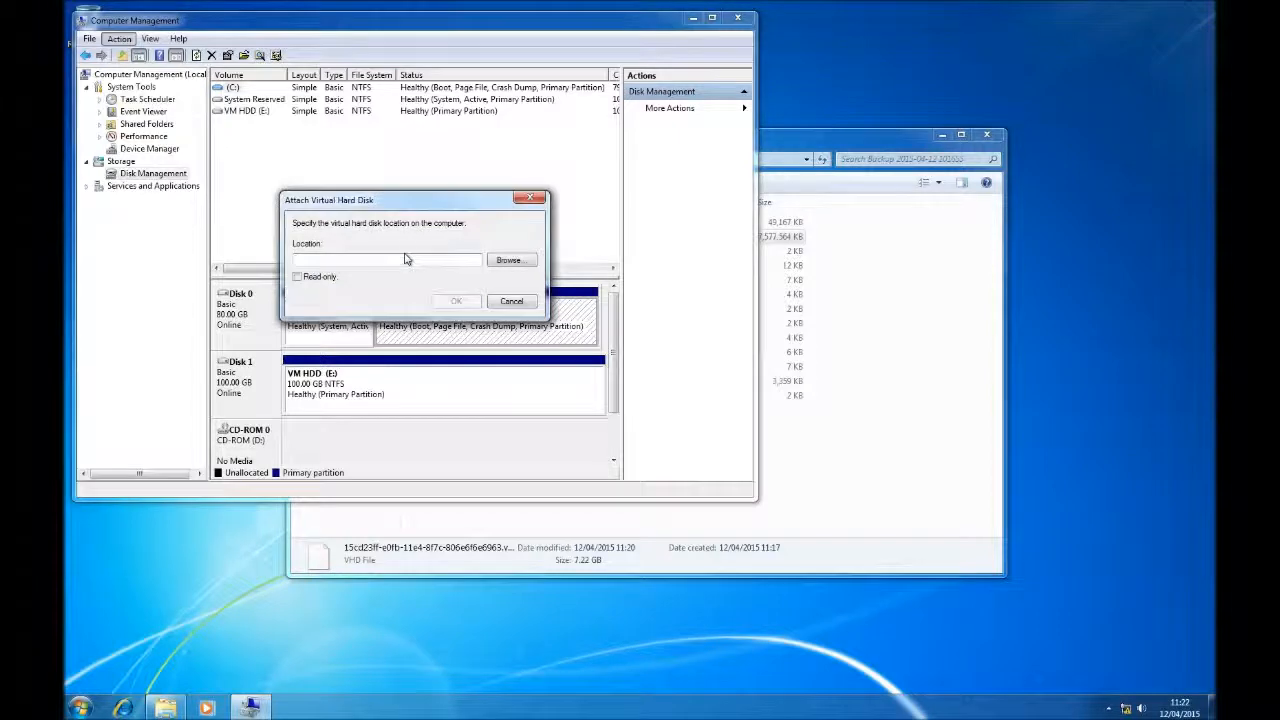
left_click(505, 262)
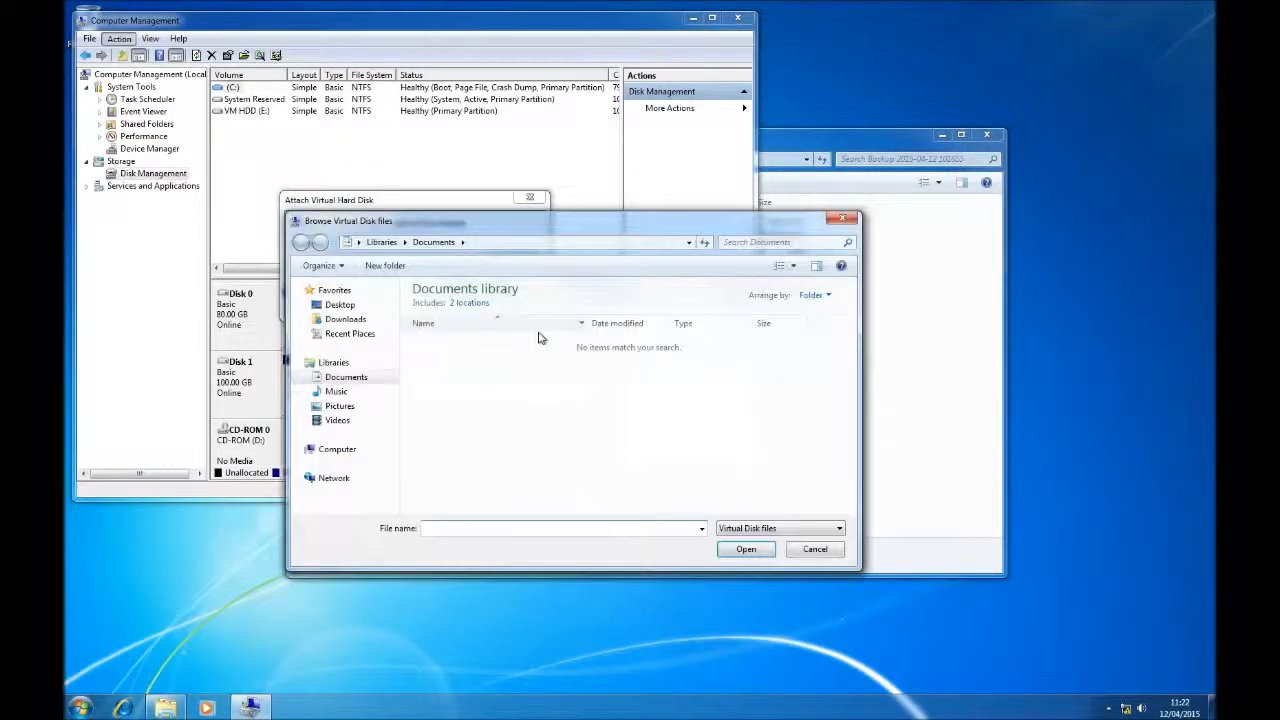
left_click(350, 452)
double_click(686, 327)
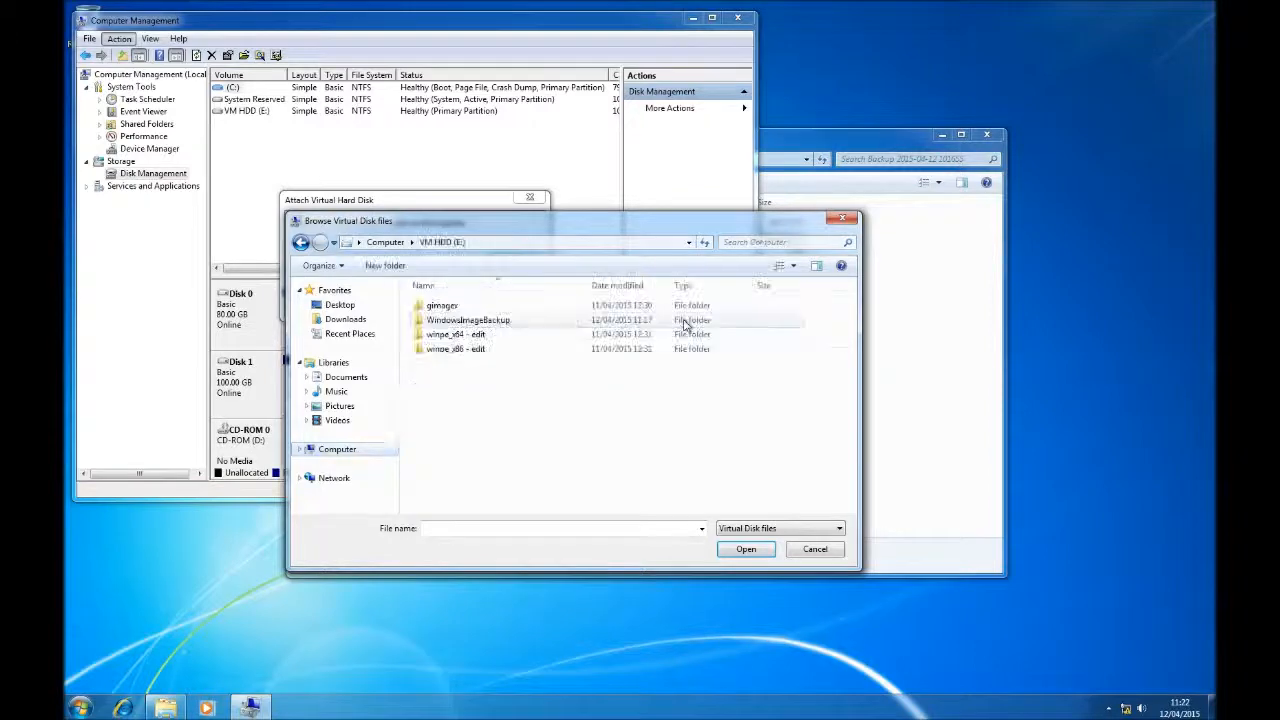
double_click(525, 324)
double_click(477, 312)
double_click(477, 311)
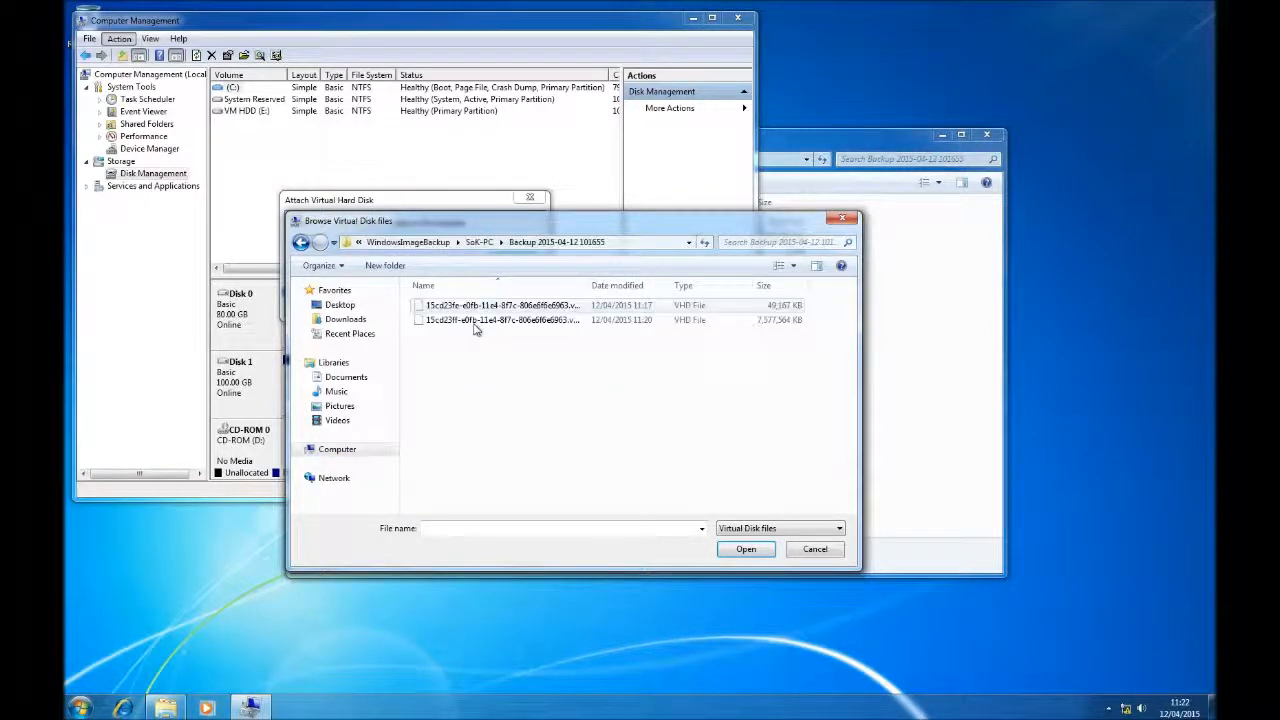
double_click(476, 322)
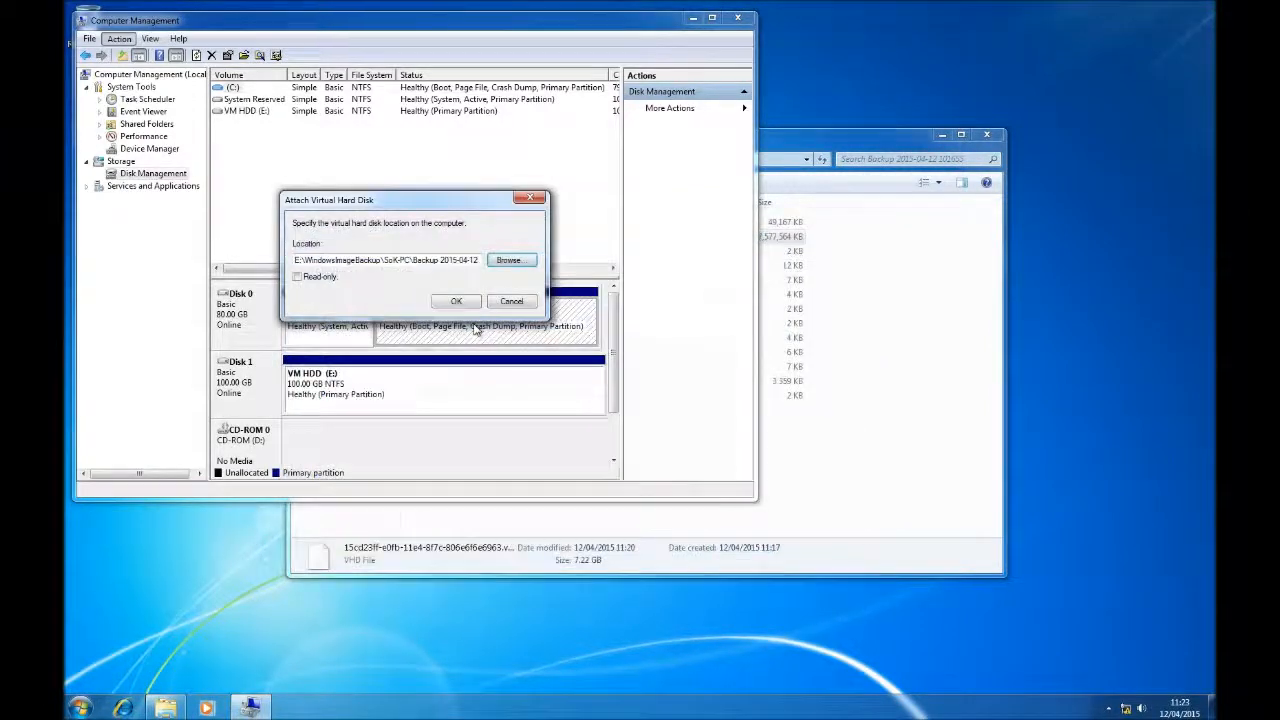
left_click(456, 301)
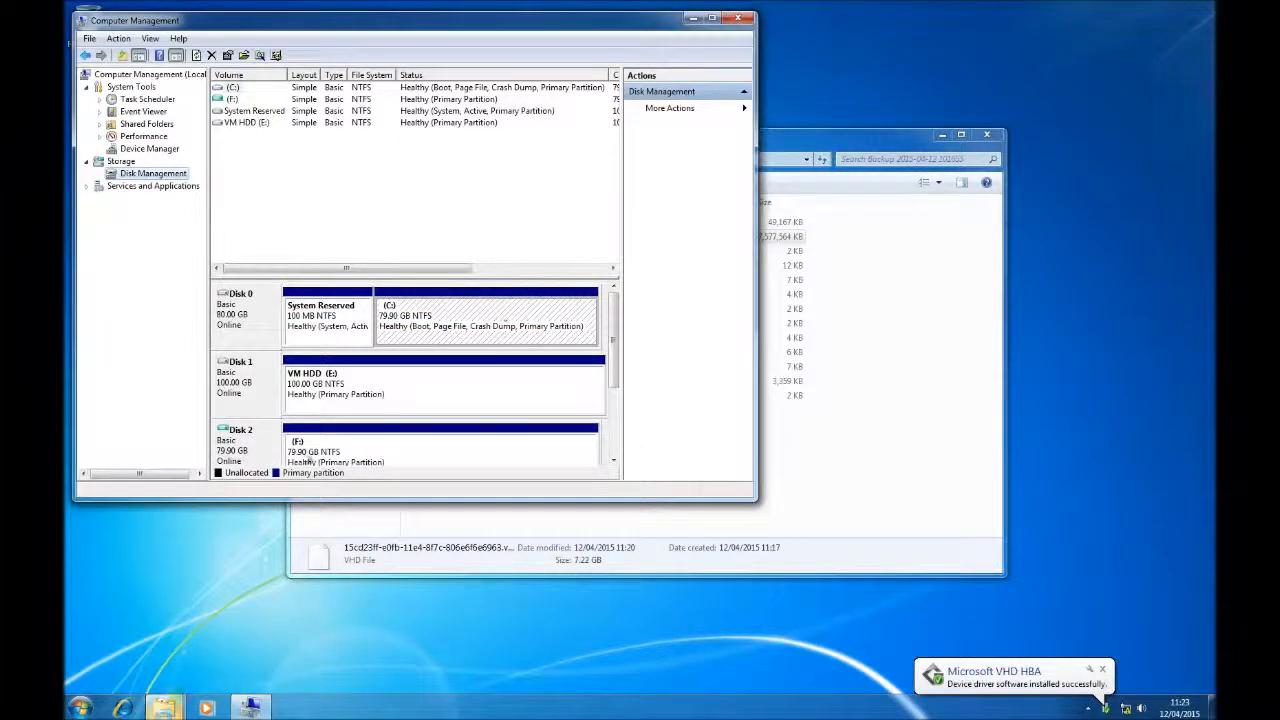
Browse the attached Local Disk (F:) and its Program Files (x86) folder, then view it among the computer's drives
mouse_move(166, 706)
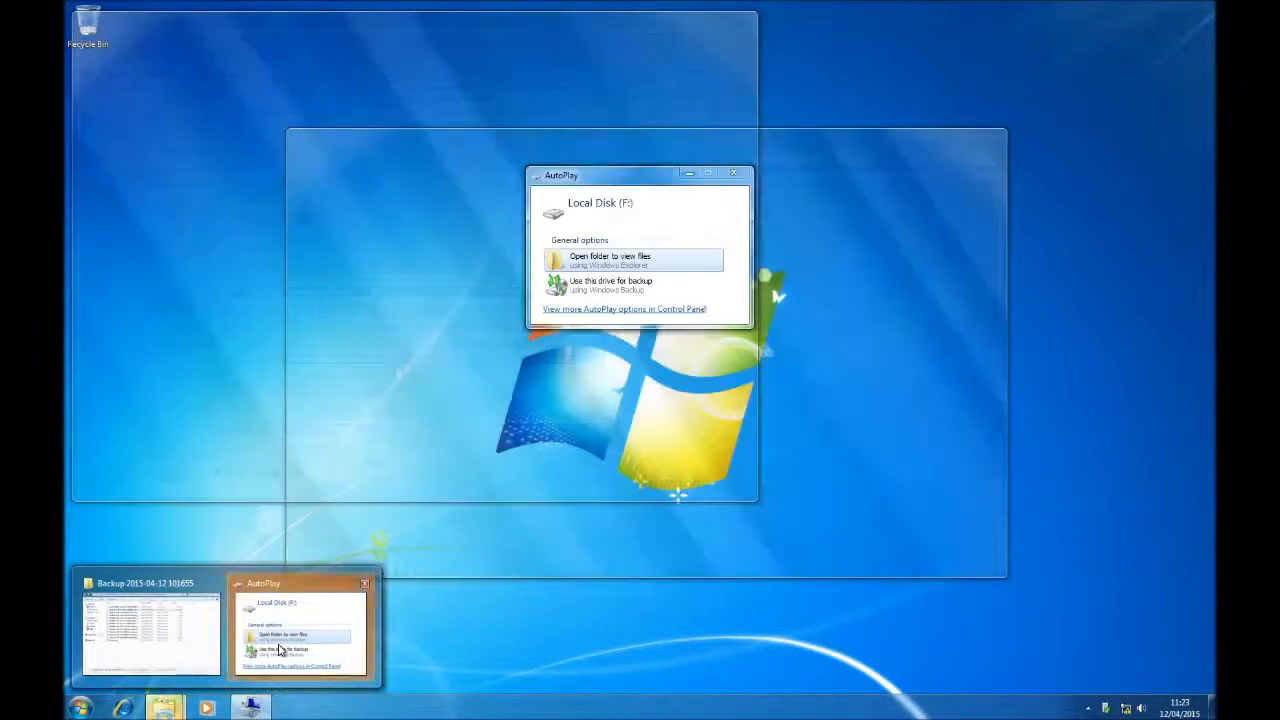
left_click(280, 650)
left_click(601, 258)
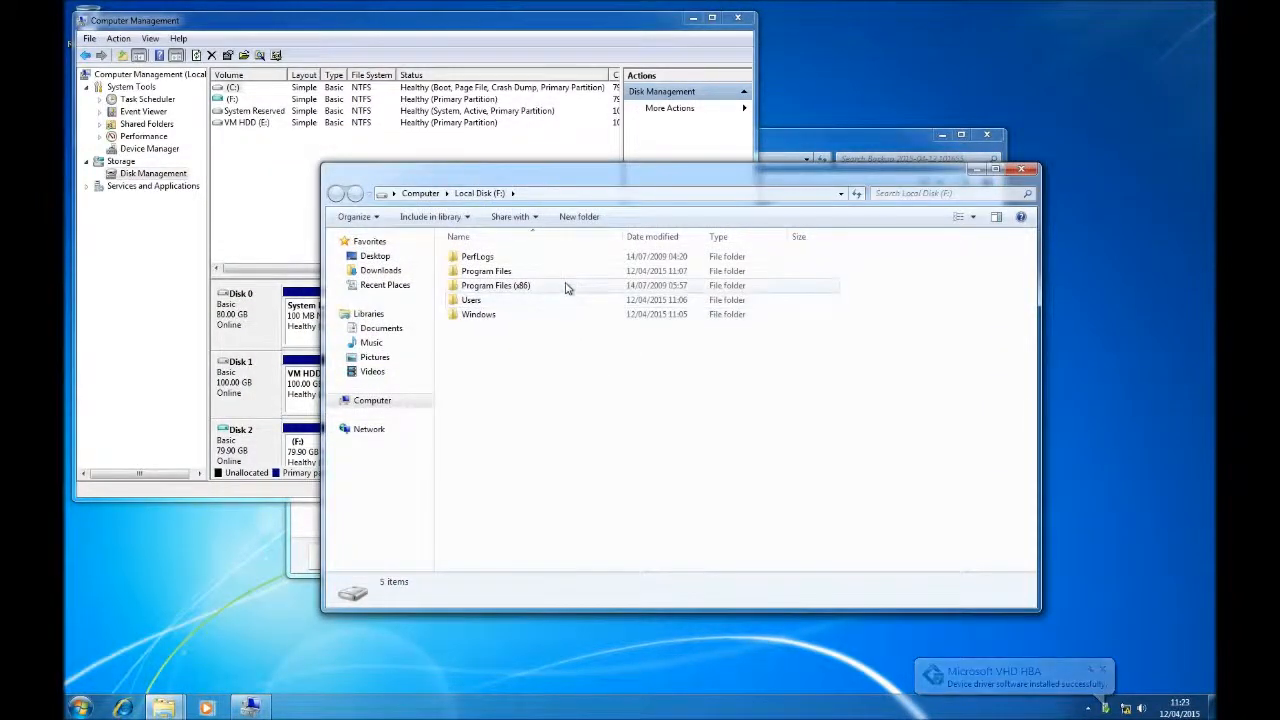
double_click(565, 286)
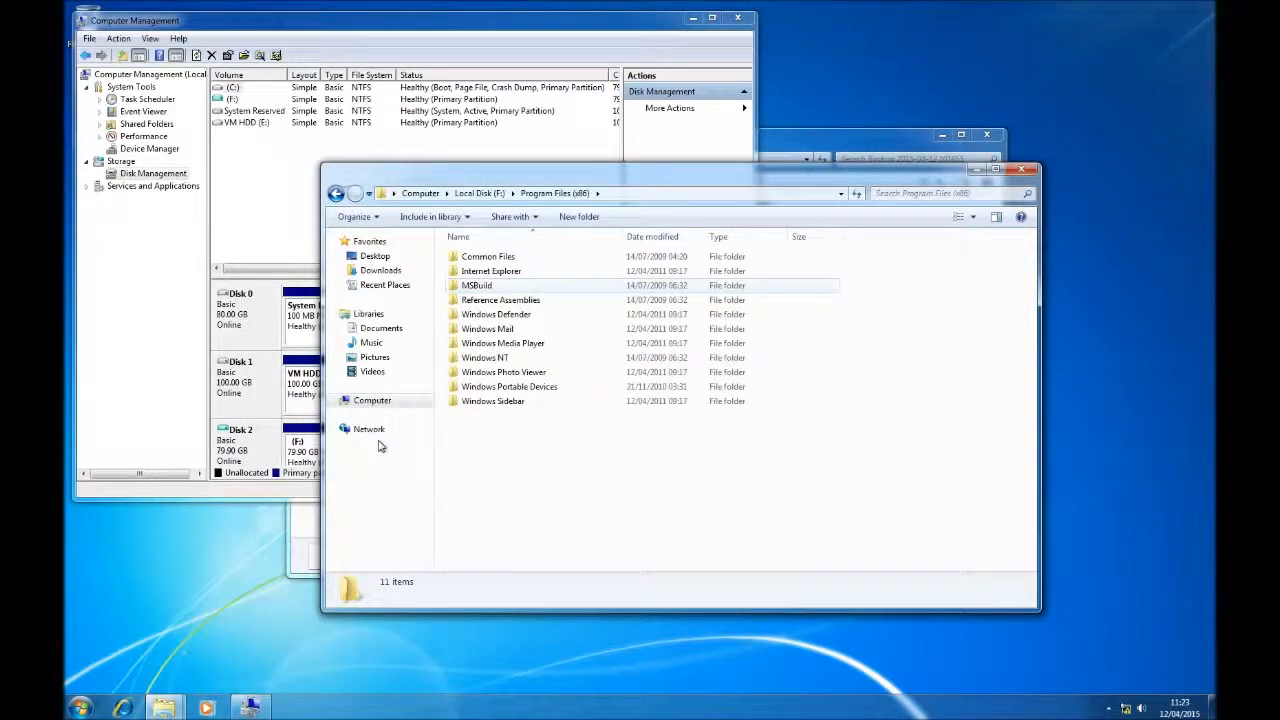
left_click(370, 401)
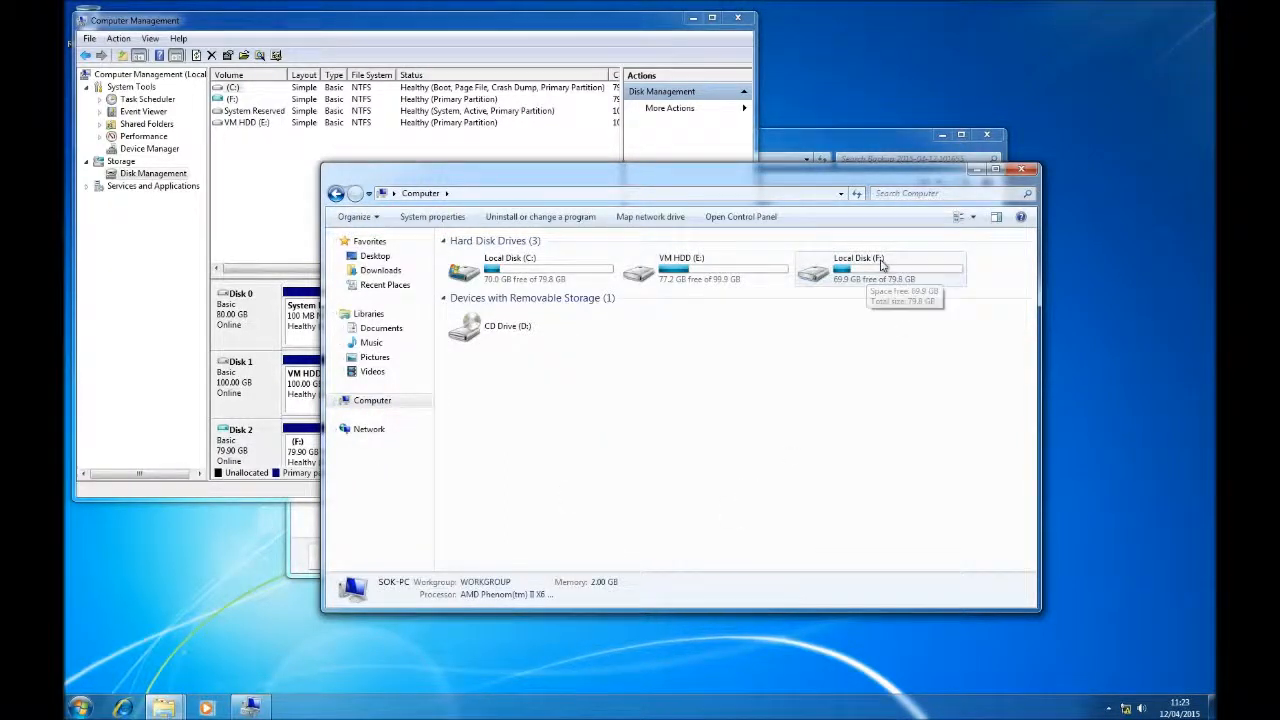
Close the drive listing, Computer Management and the backup folder window
left_click(1021, 169)
left_click(738, 18)
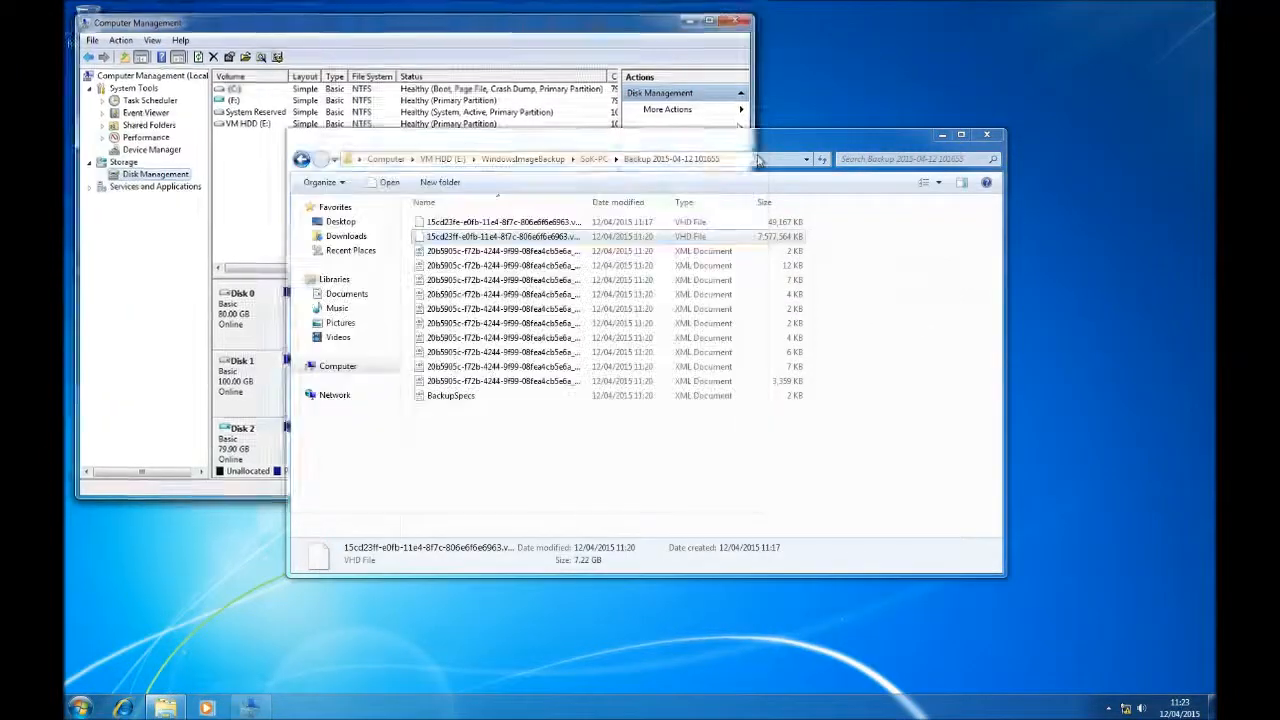
left_click(987, 135)
Open Computer Management for this computer from the drive listing and display Disk Management
left_click(80, 708)
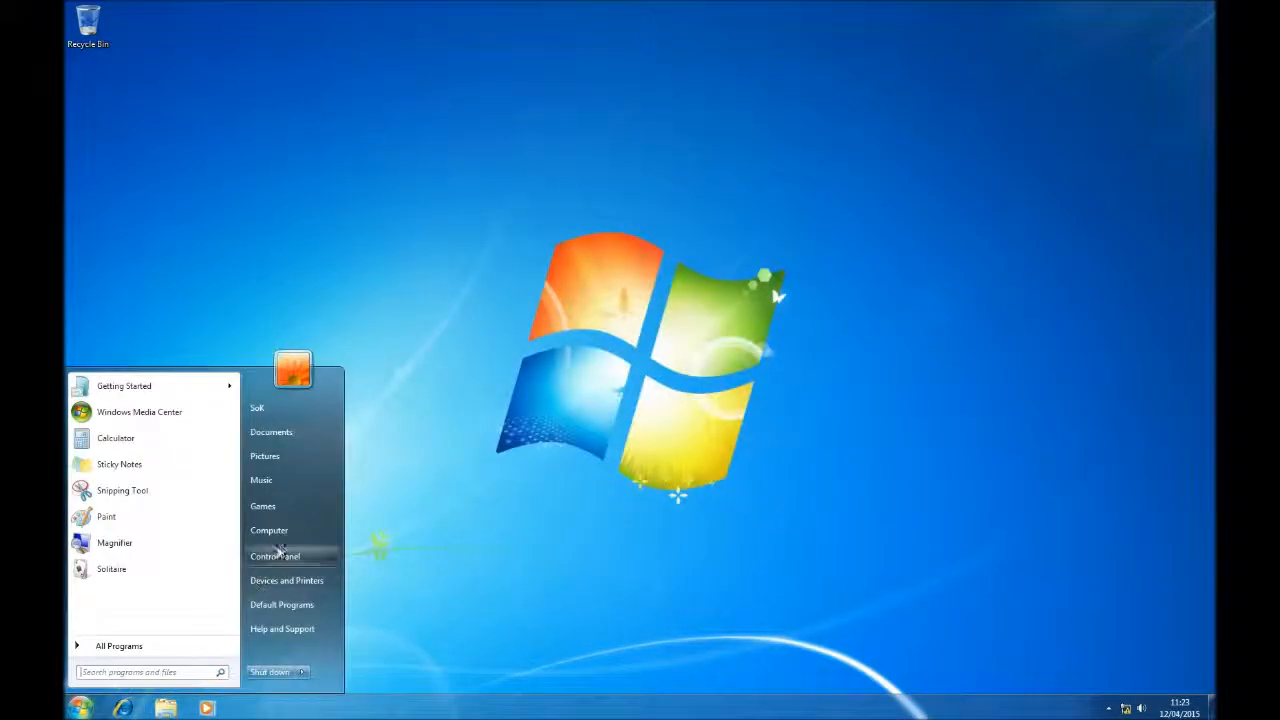
left_click(281, 535)
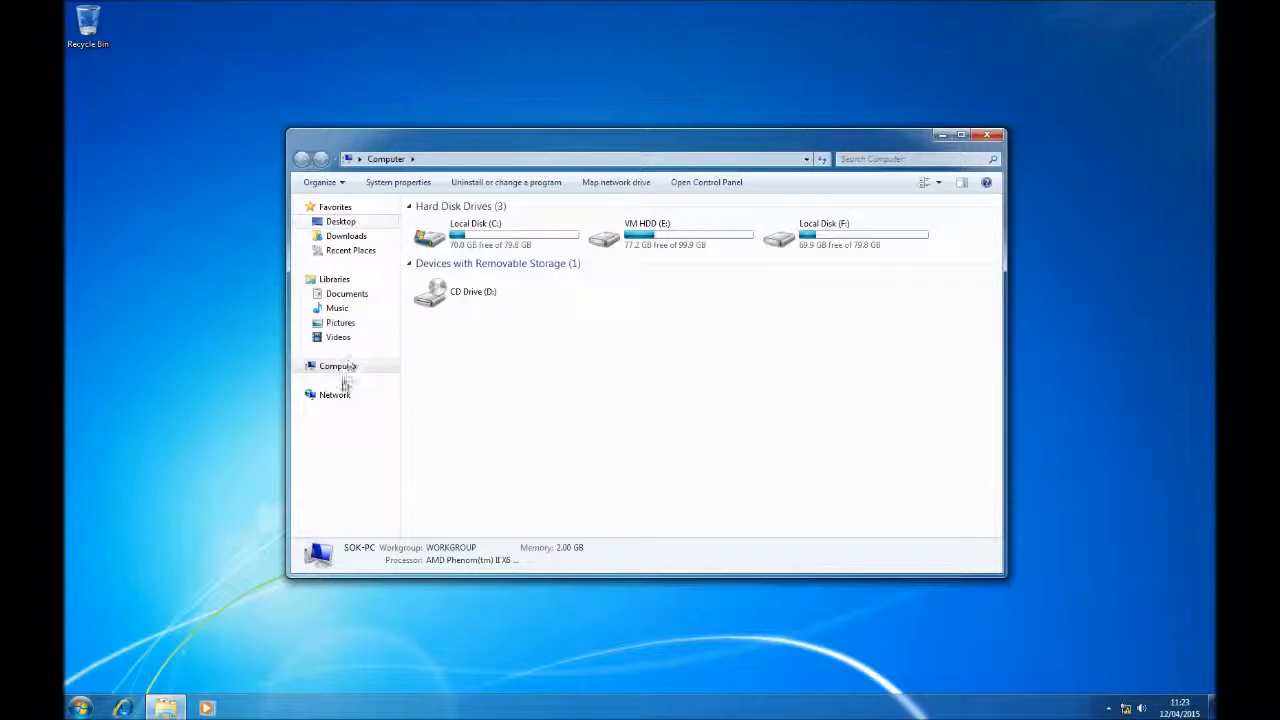
right_click(337, 366)
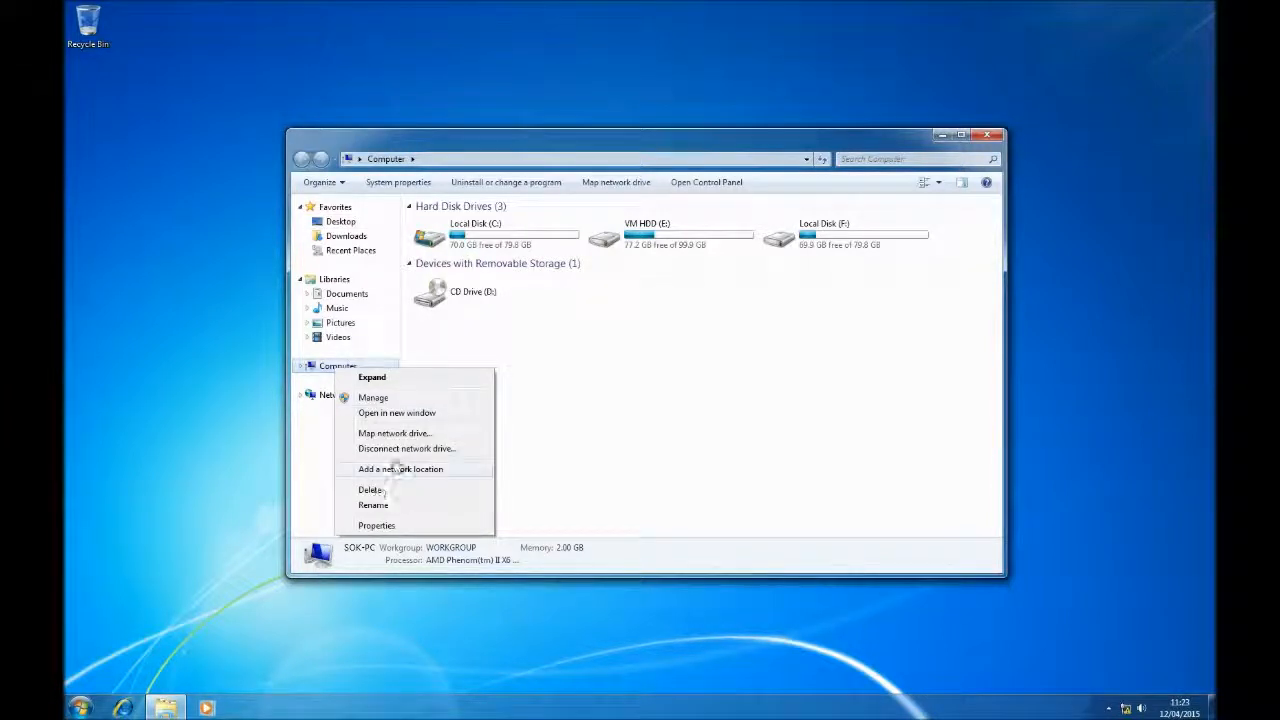
left_click(399, 398)
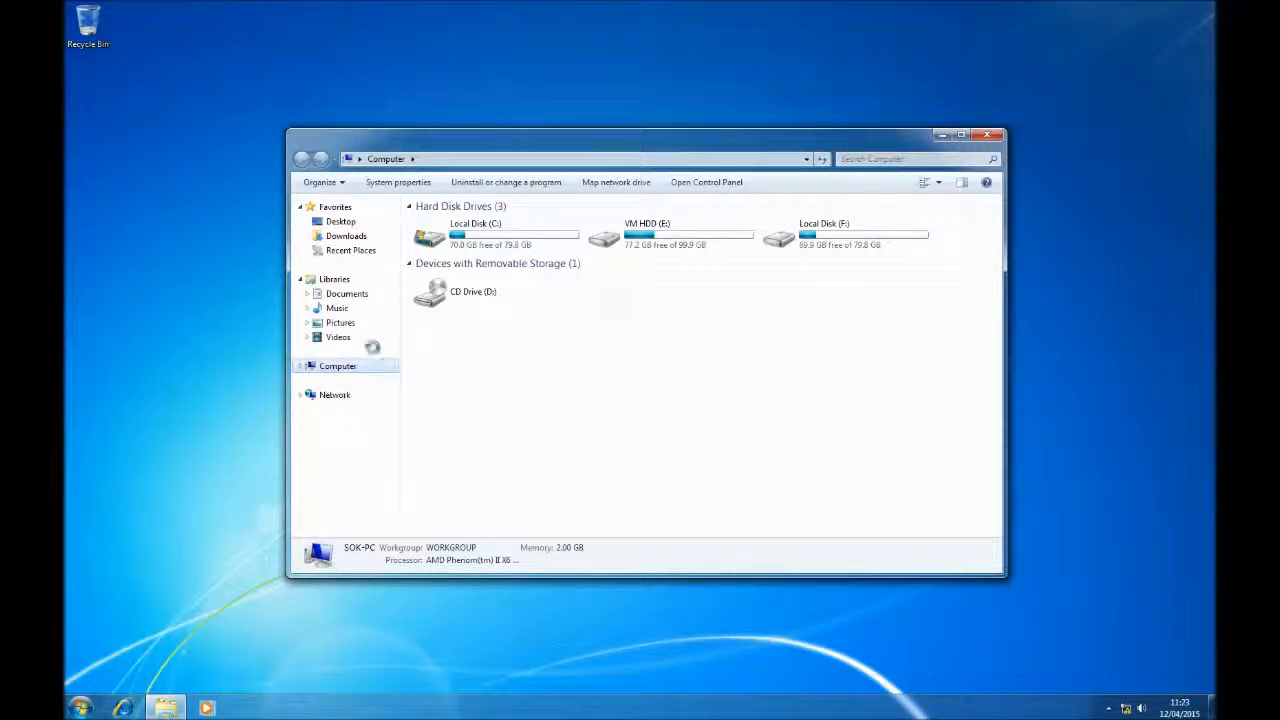
left_click(170, 178)
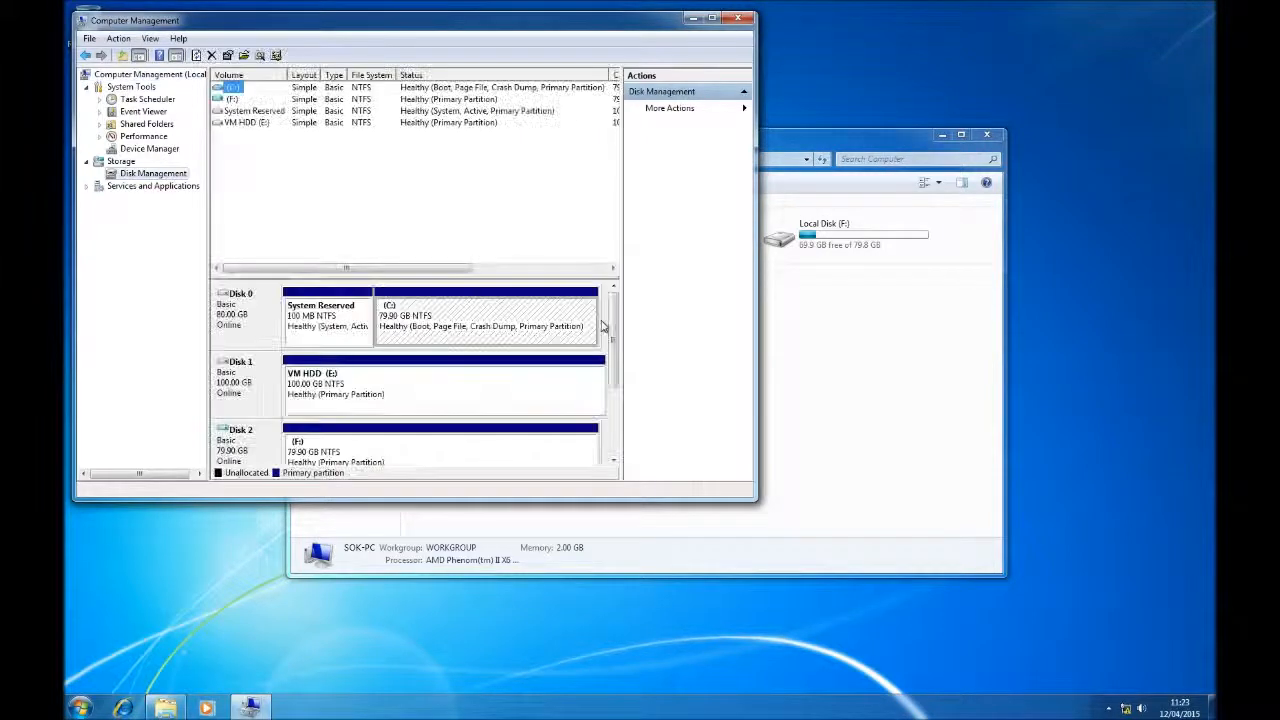
Detach the VHD shown as Disk 2 (F:) and close Computer Management
left_click_drag(608, 336, 612, 405)
right_click(232, 300)
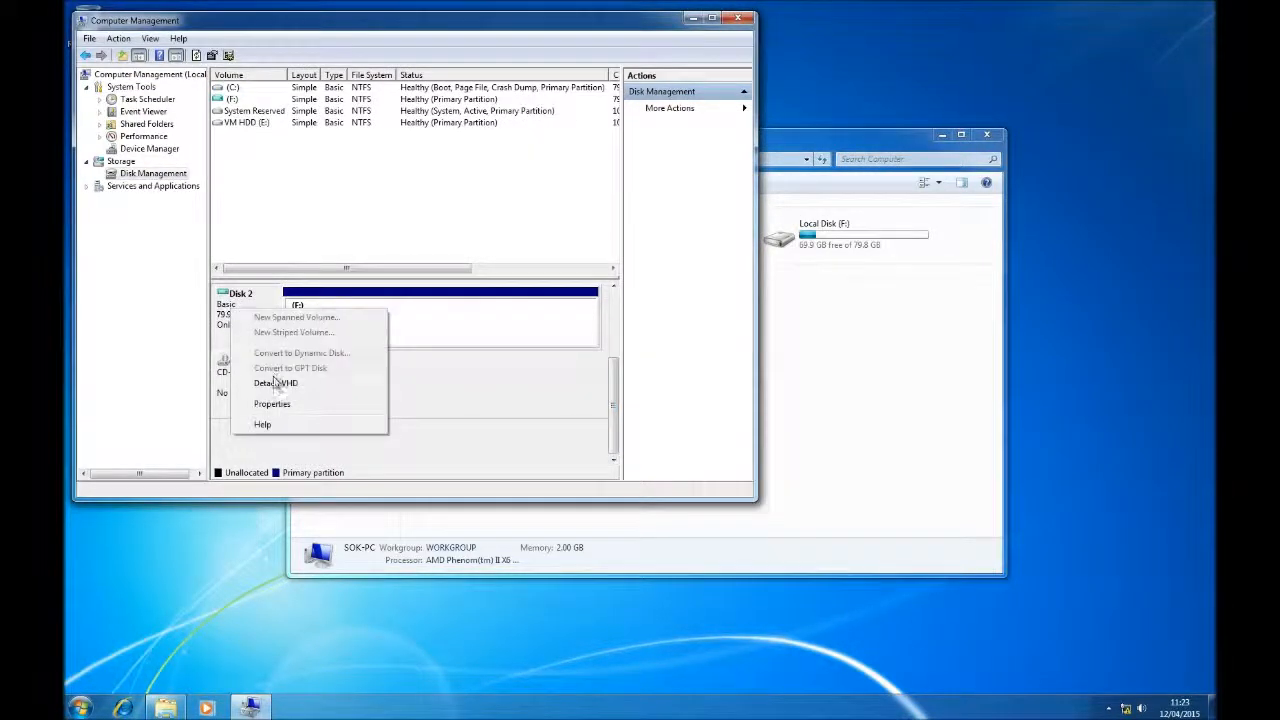
left_click(272, 384)
left_click(450, 314)
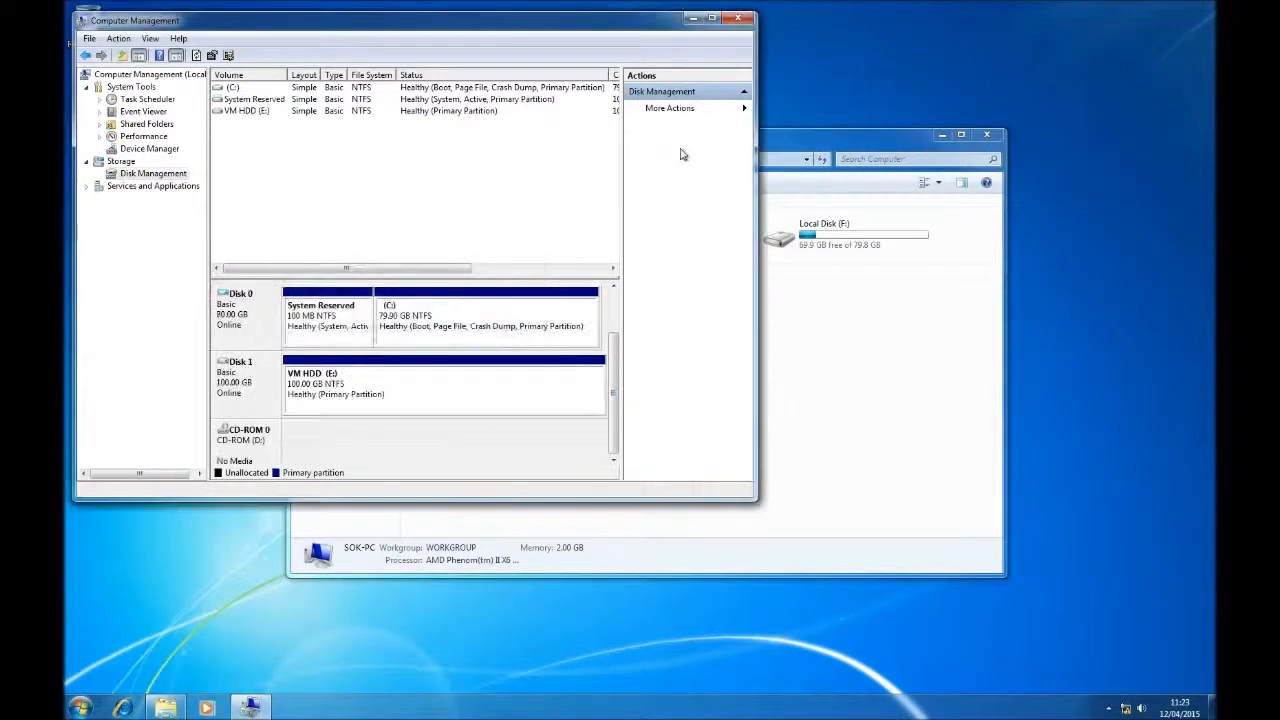
left_click(748, 18)
double_click(642, 247)
double_click(483, 238)
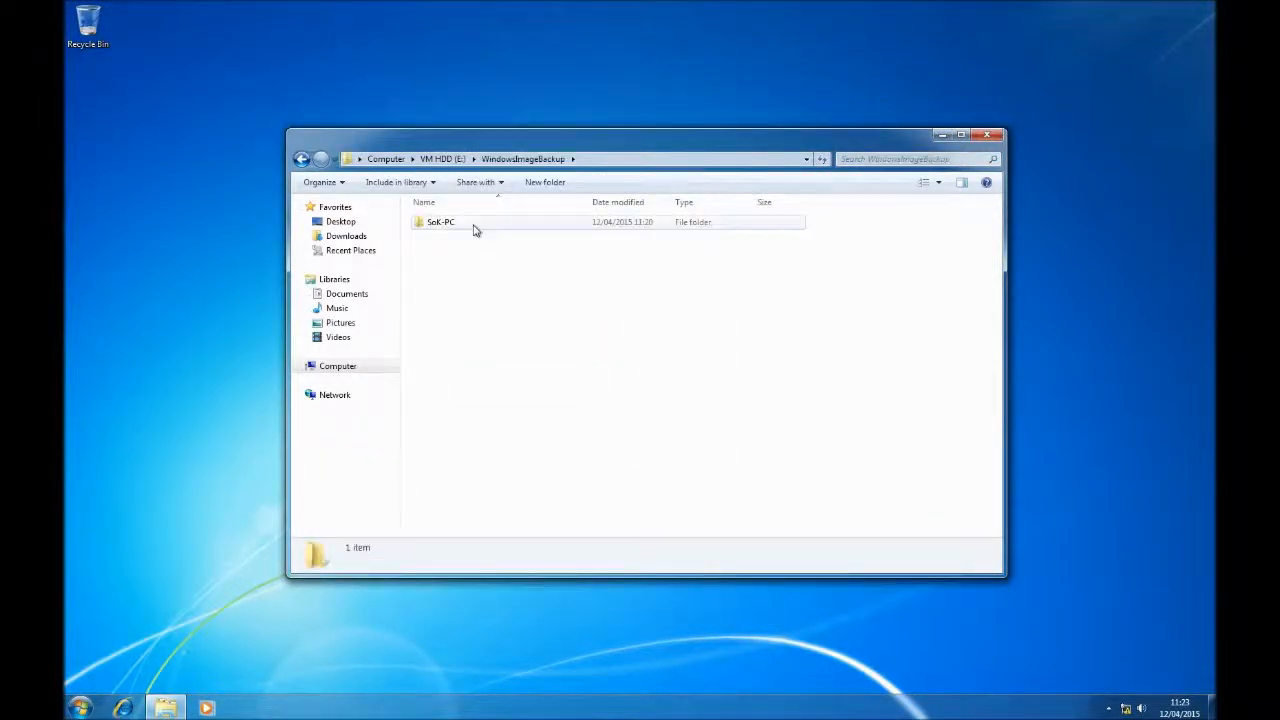
double_click(474, 224)
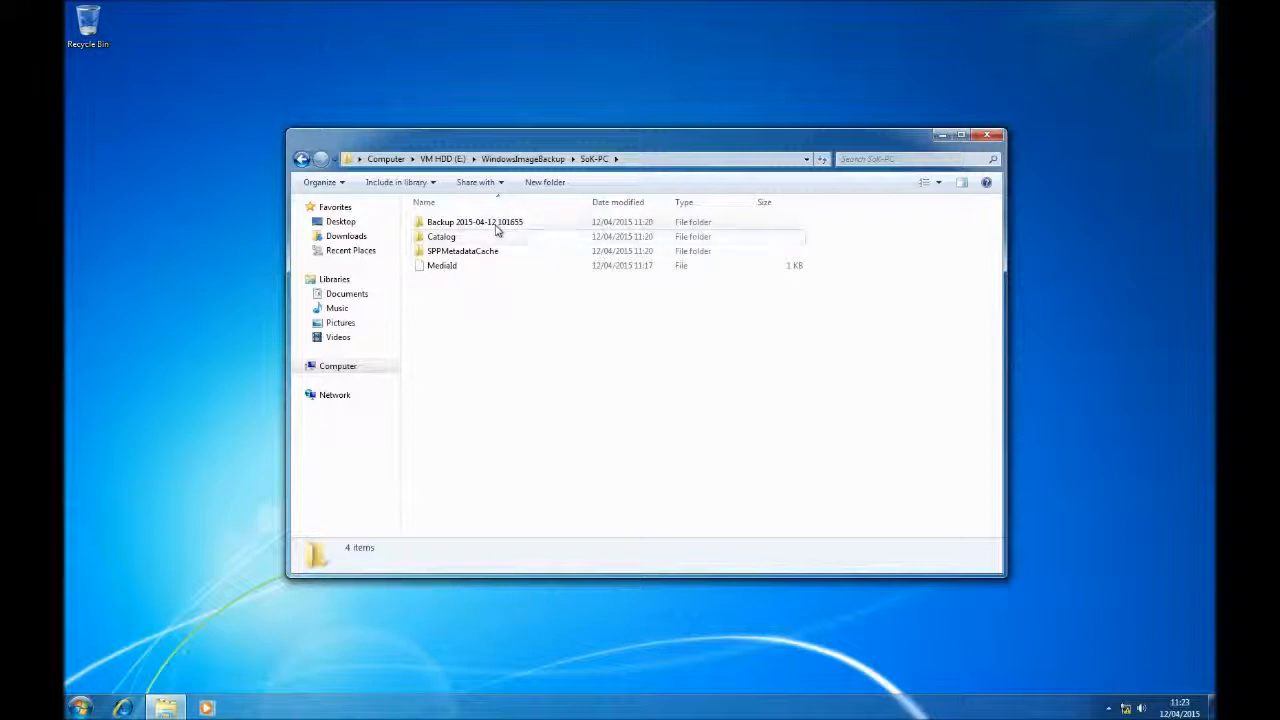
double_click(490, 223)
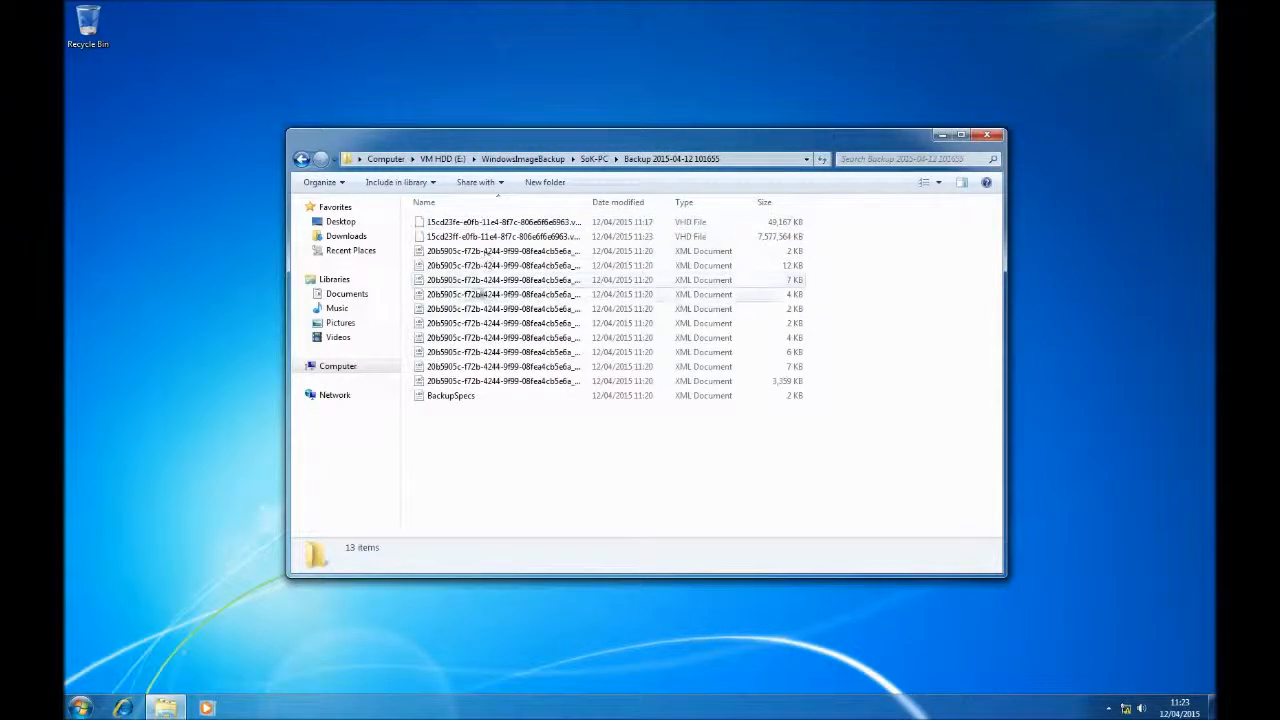
key("BackSpace")
key("BackSpace")
key("BackSpace")
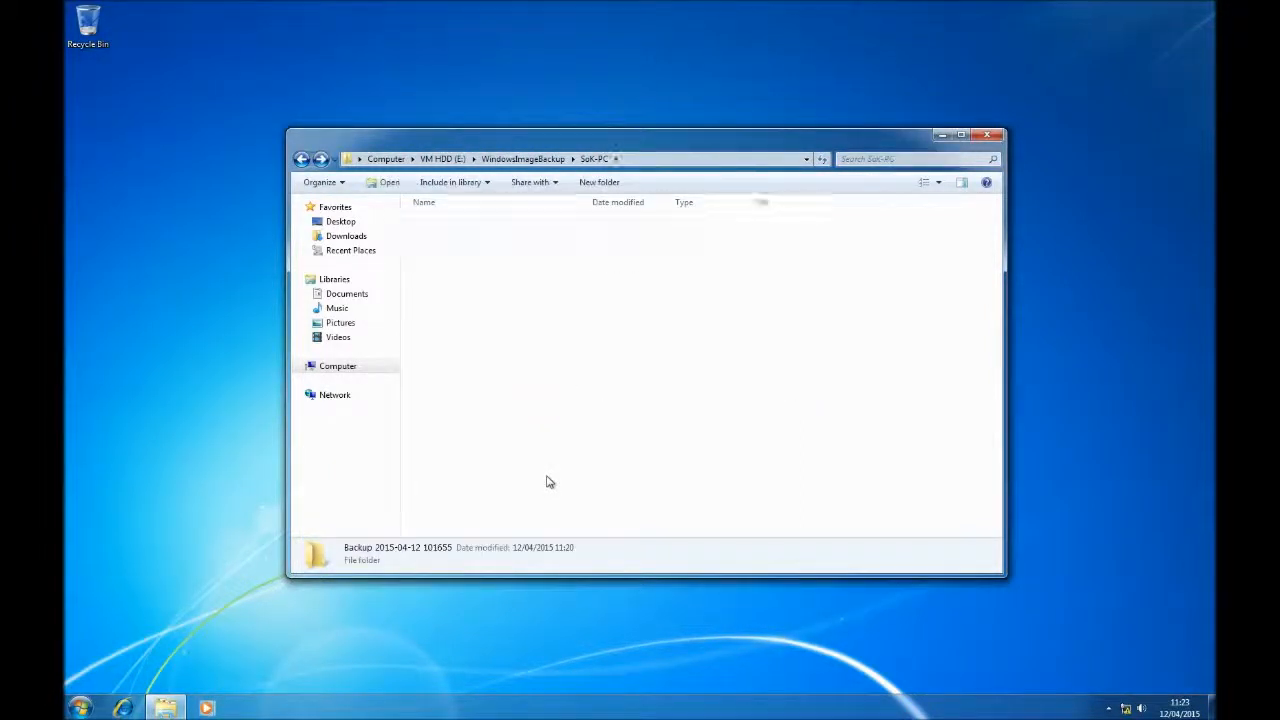
left_click(853, 241)
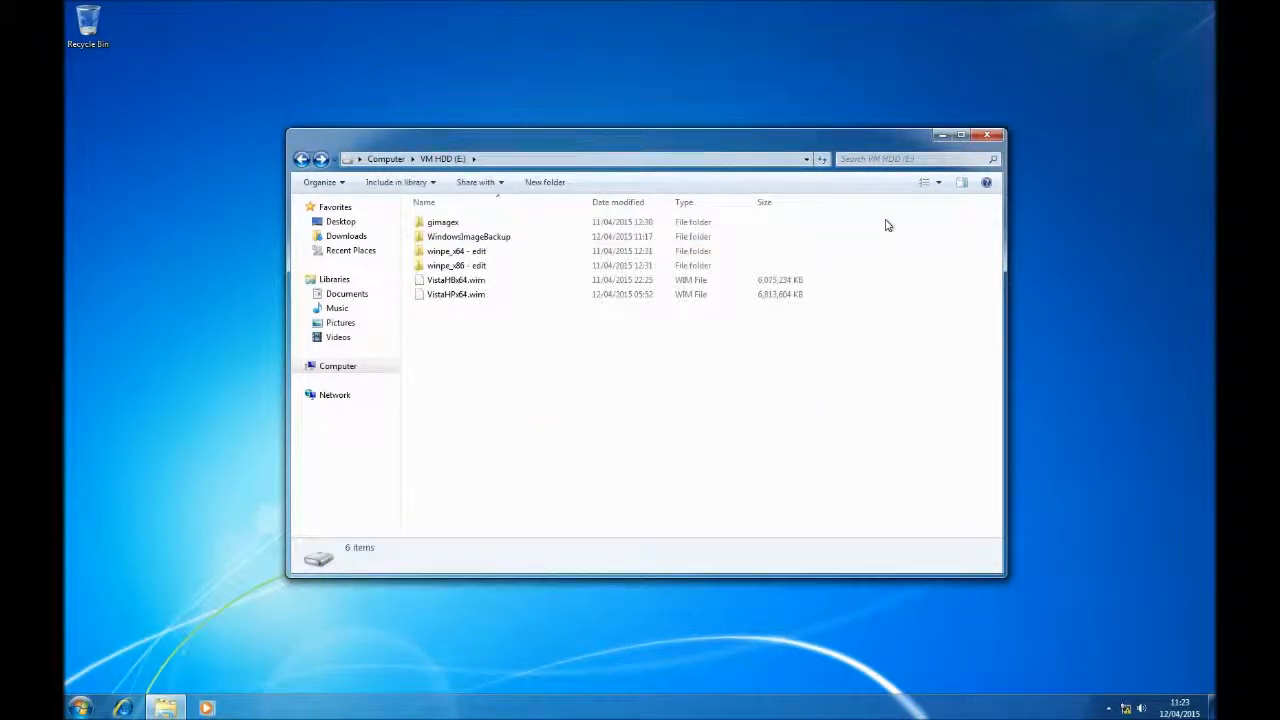
left_click(987, 134)
Restart the computer into the Advanced Boot Options menu
left_click(80, 707)
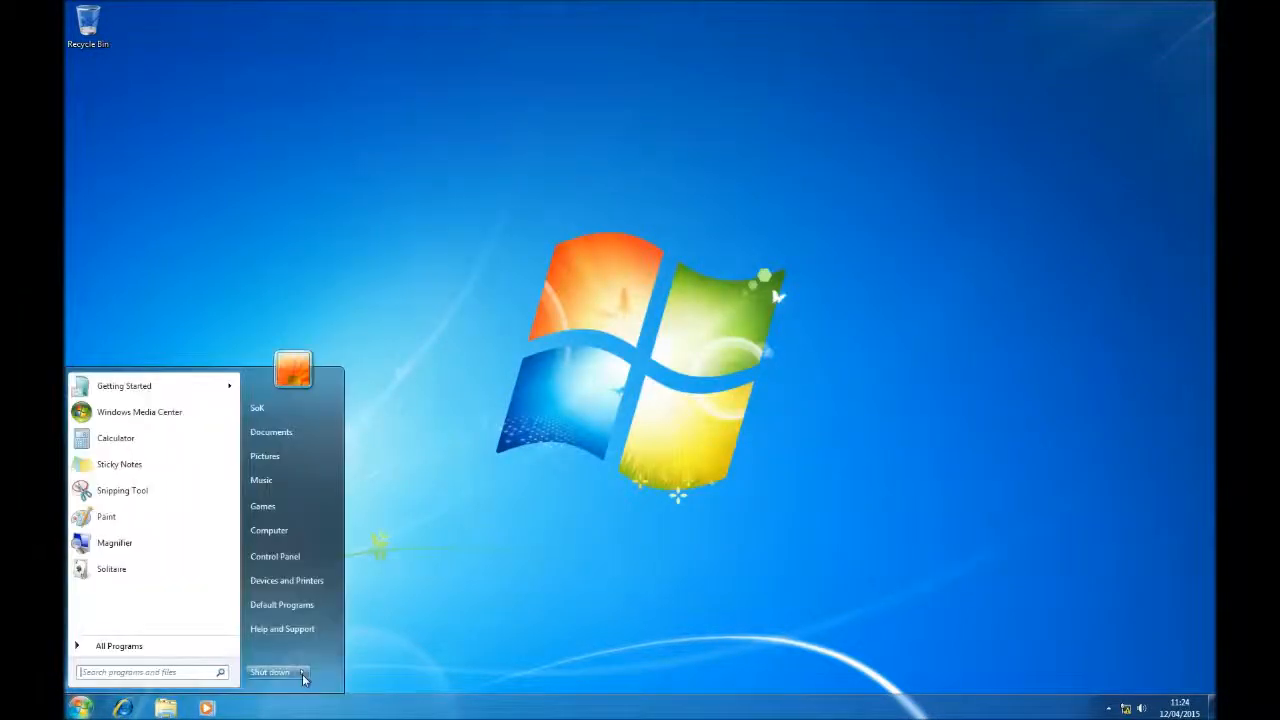
left_click(304, 674)
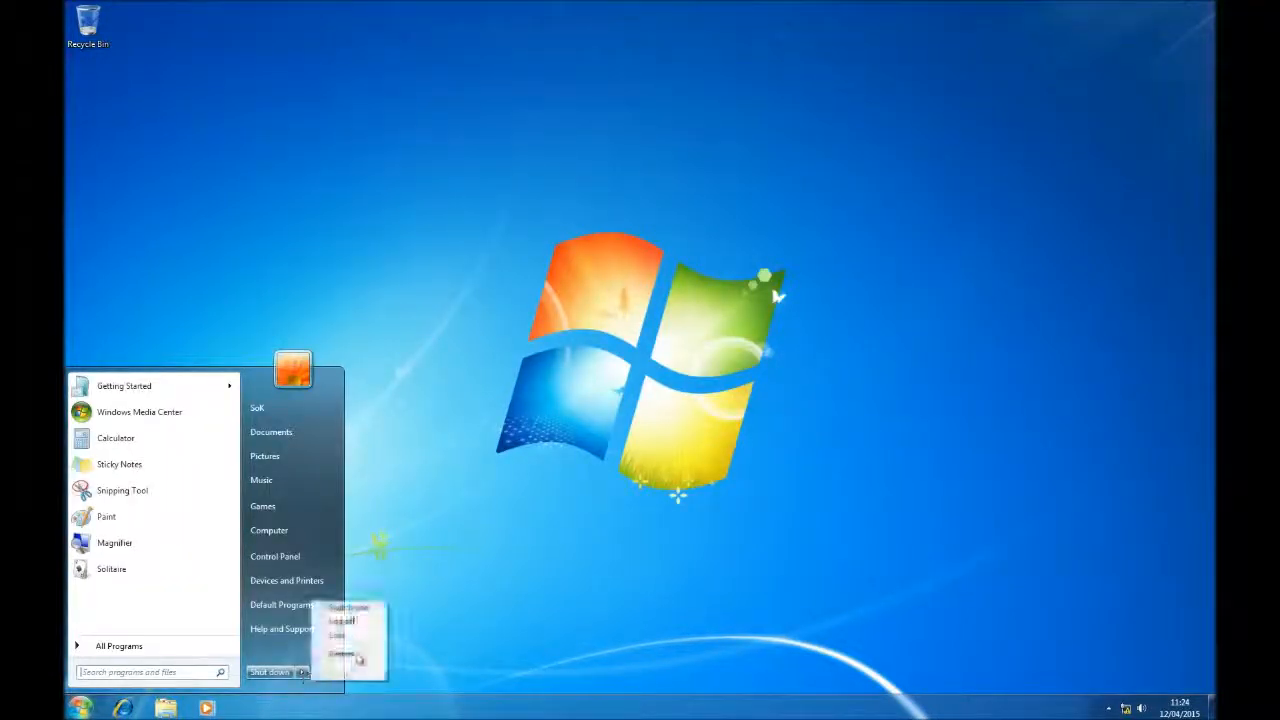
left_click(380, 657)
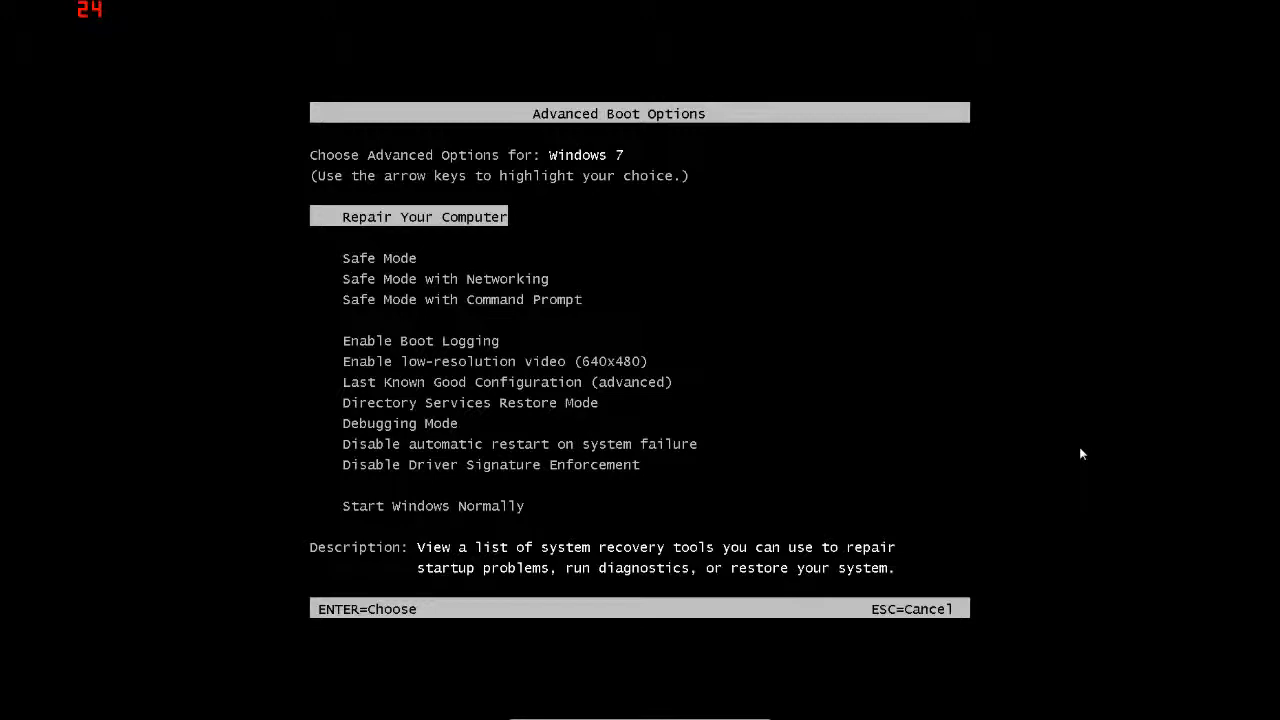
Review the Advanced Boot Options entries and their descriptions, from Safe Mode through Start Windows Normally
key("Down")
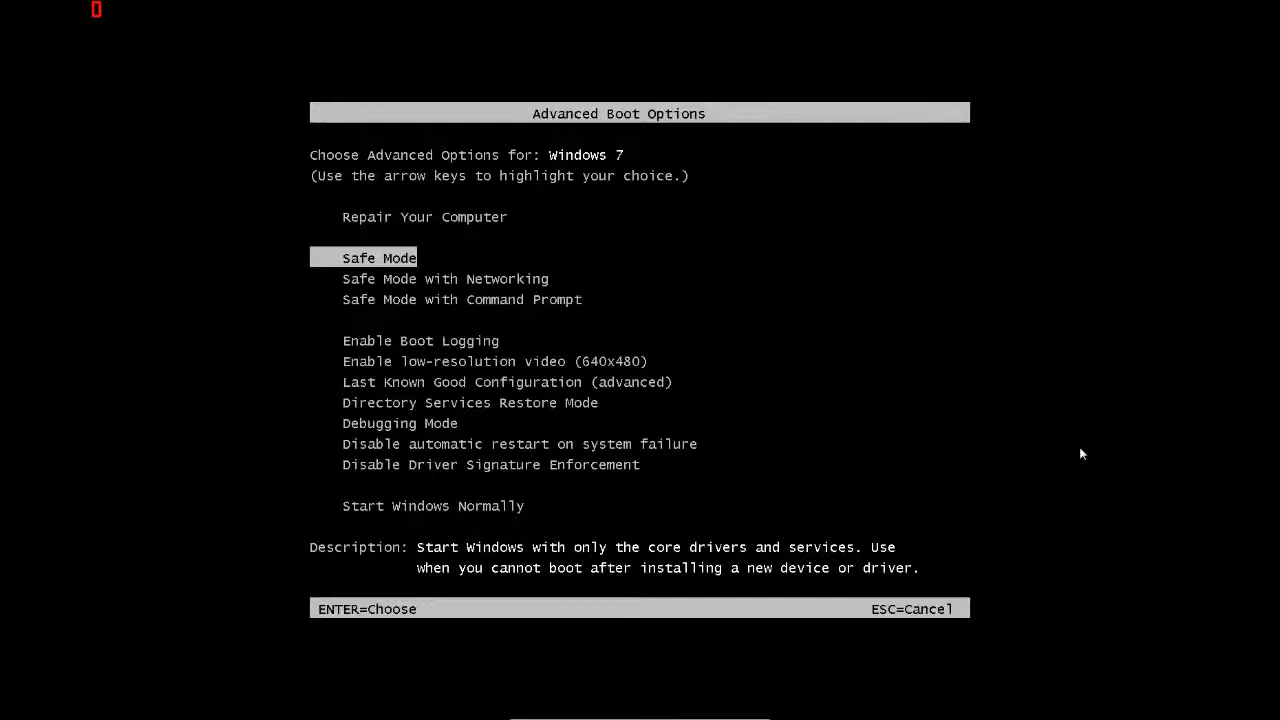
key("Down")
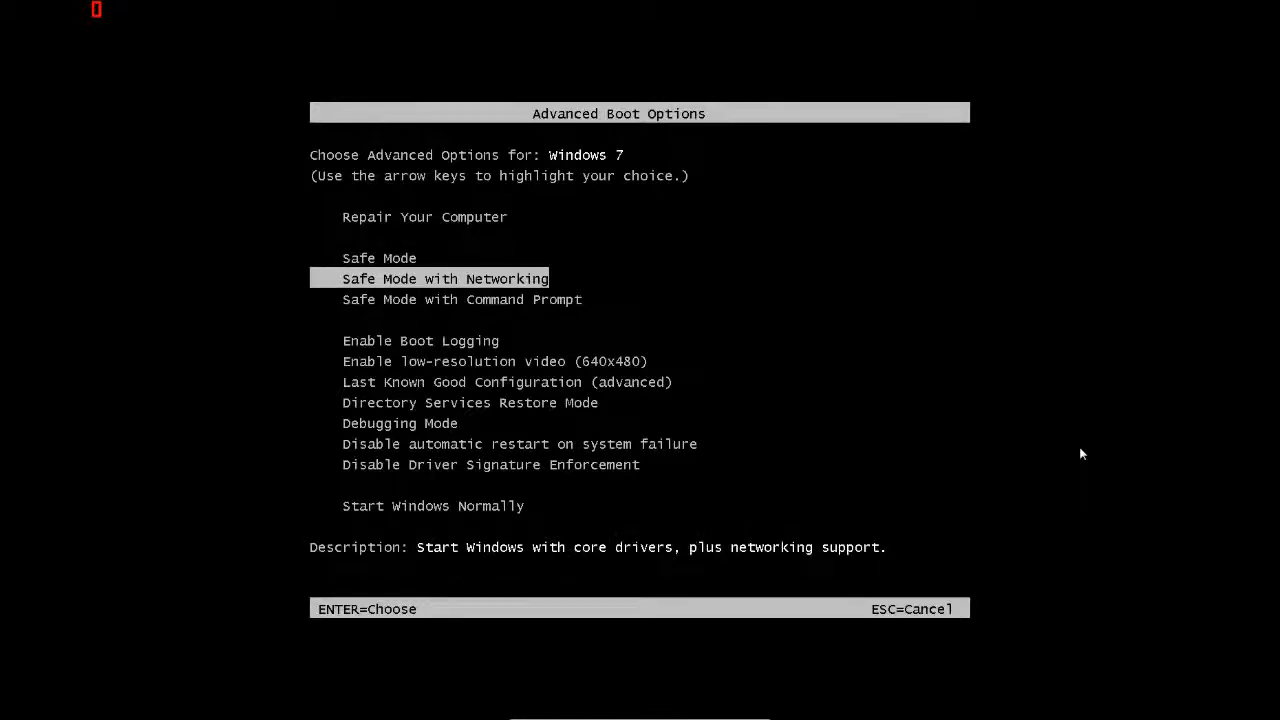
key("Up")
key("Down")
key("Down")
key("Down")
key("Down")
key("Down")
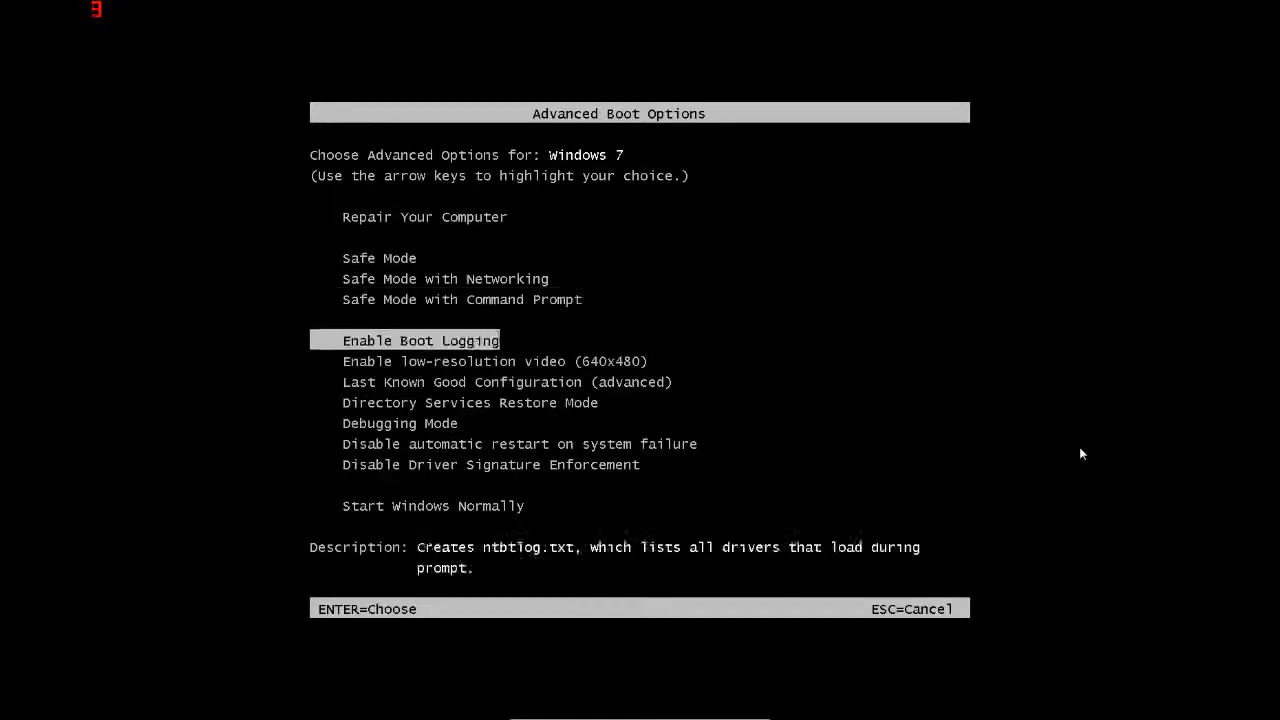
key("Up")
key("Down")
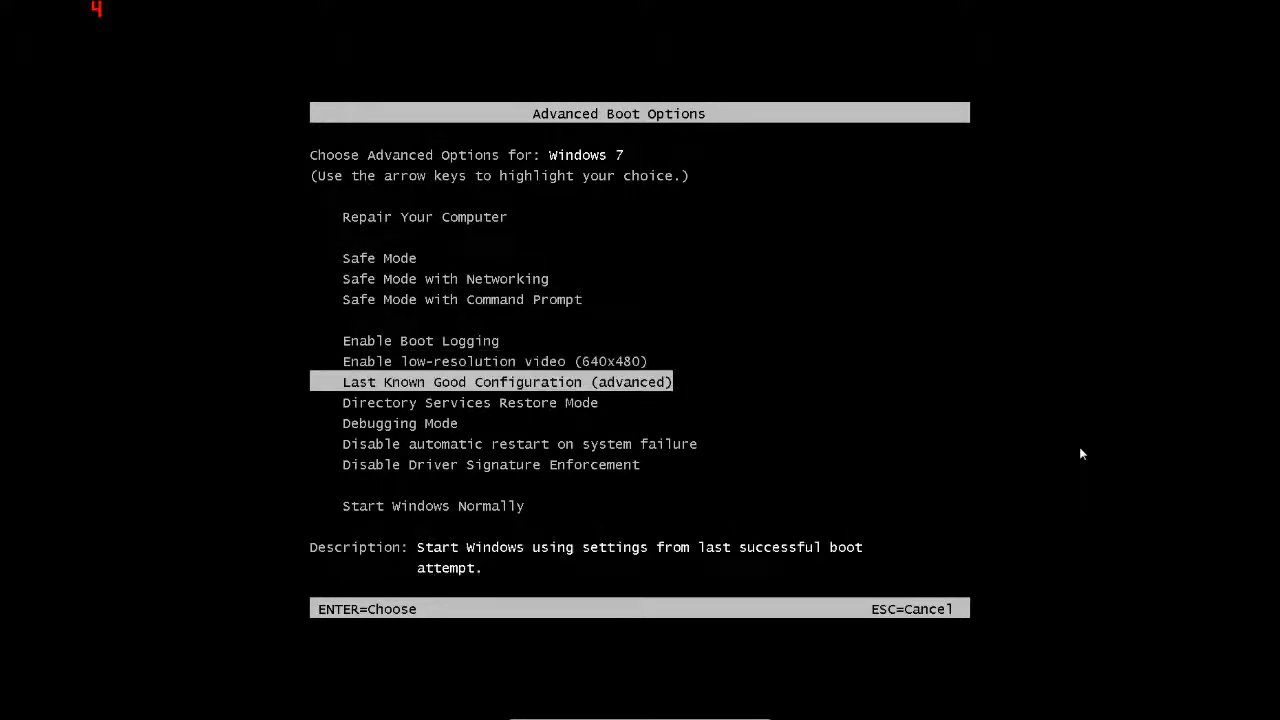
key("Down")
key("Down")
key("Down")
key("Down")
key("Down")
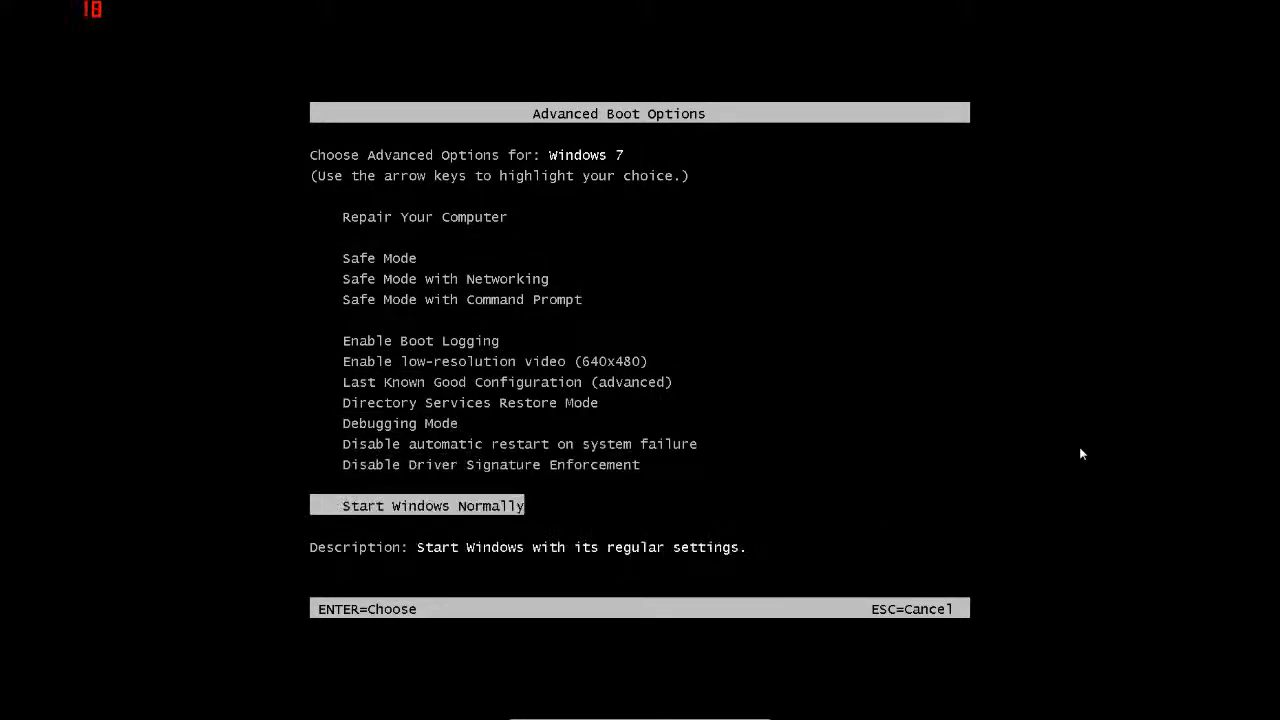
key("Up")
key("Up")
key("Up")
key("Up")
key("Up")
key("Up")
key("Up")
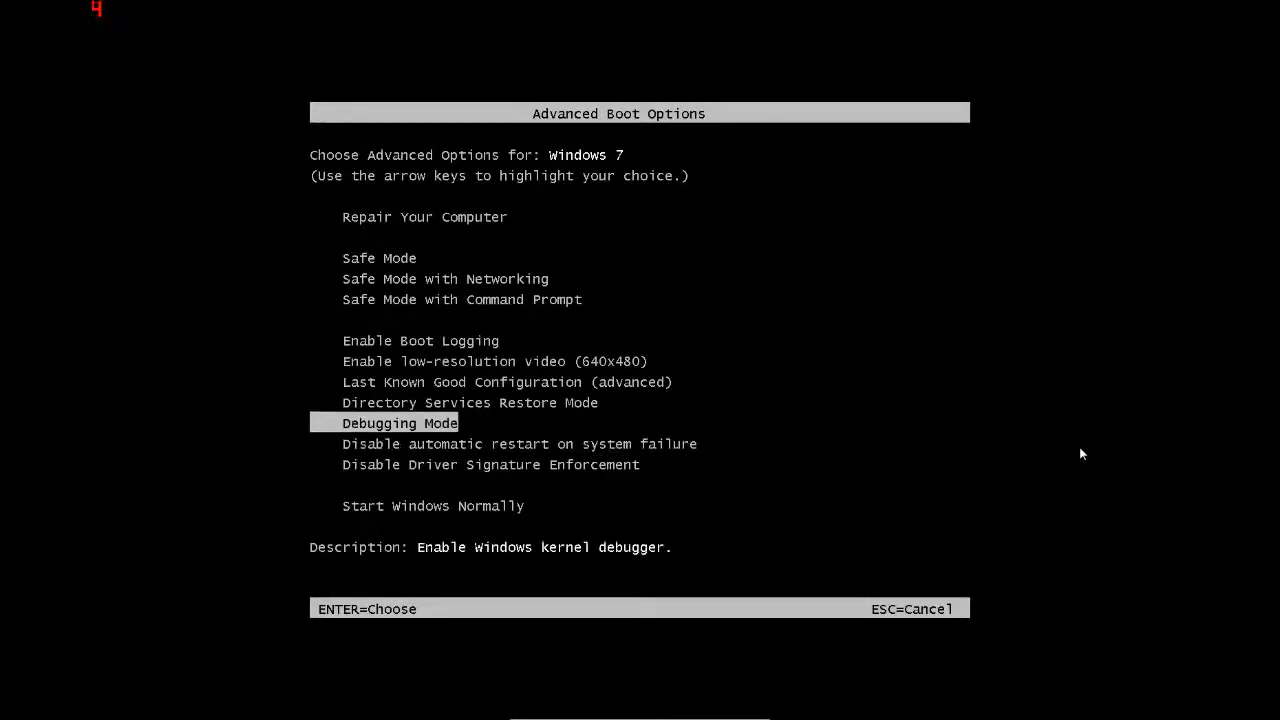
key("Up")
key("Up")
key("Up")
key("Up")
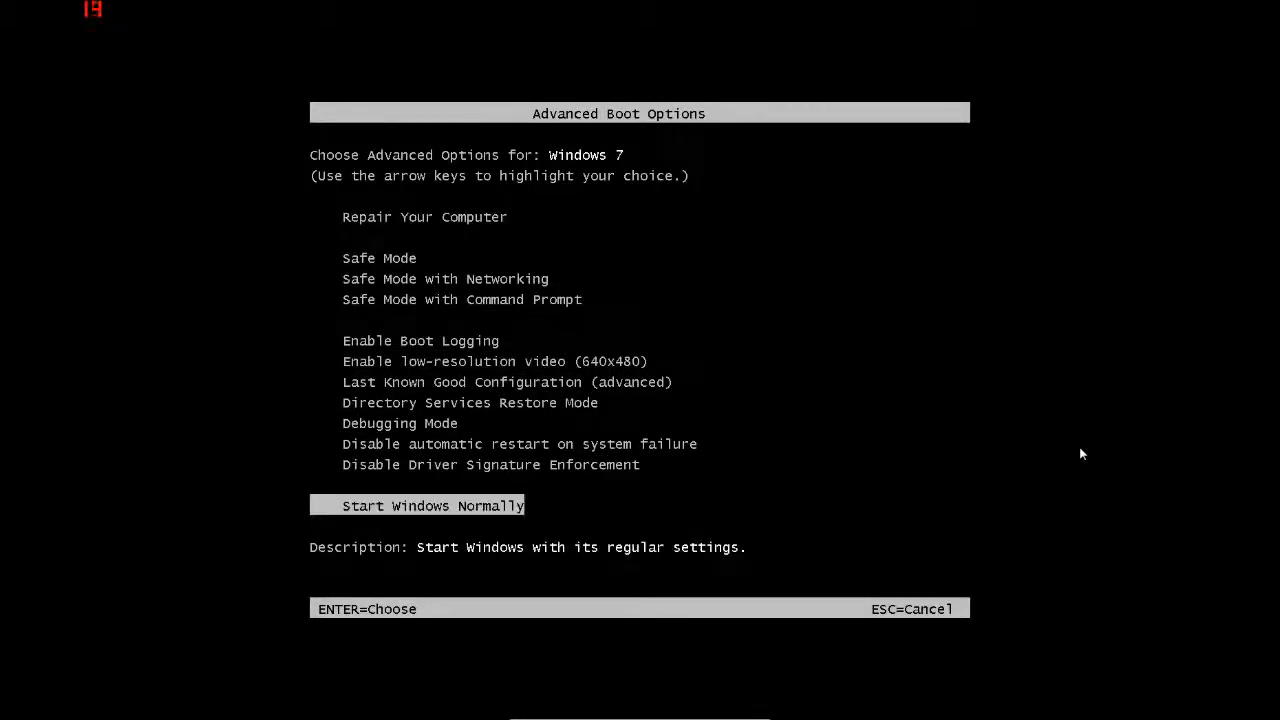
Boot into Repair Your Computer and choose the keyboard input method for System Recovery Options
key("Down")
key("Return")
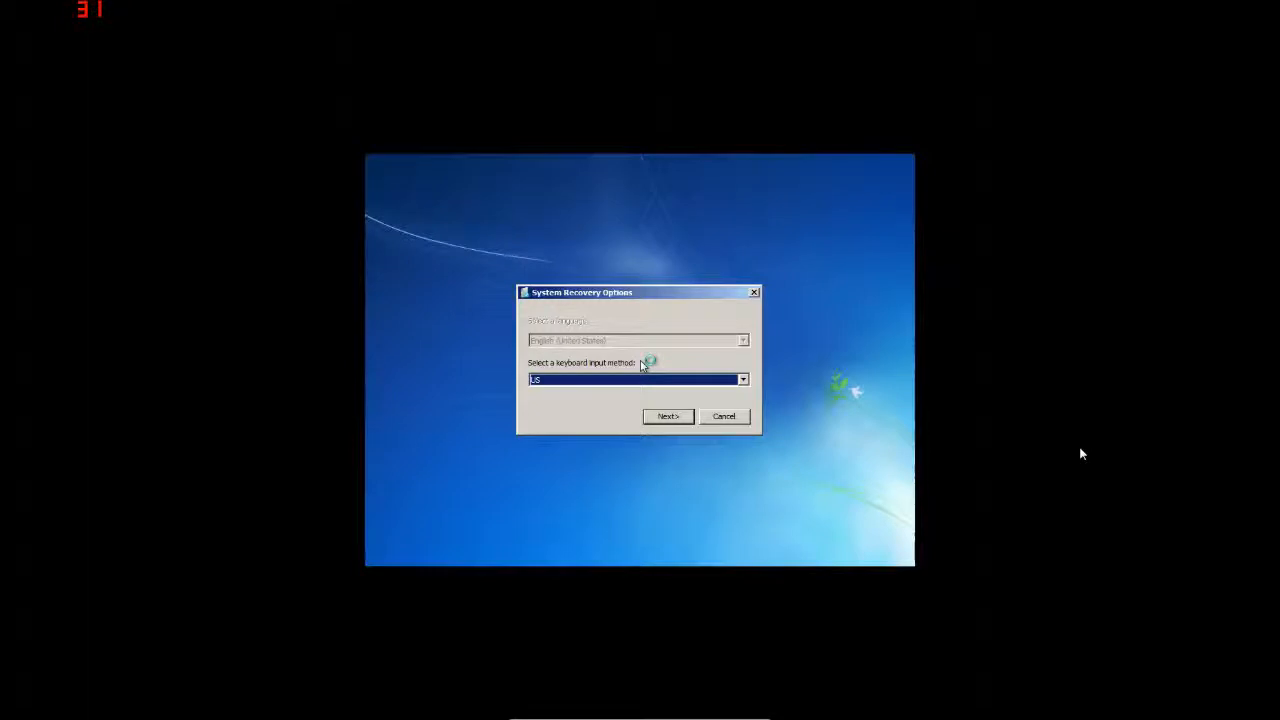
key("Up")
key("Up")
key("Up")
key("Up")
key("Up")
key("Tab")
key("Return")
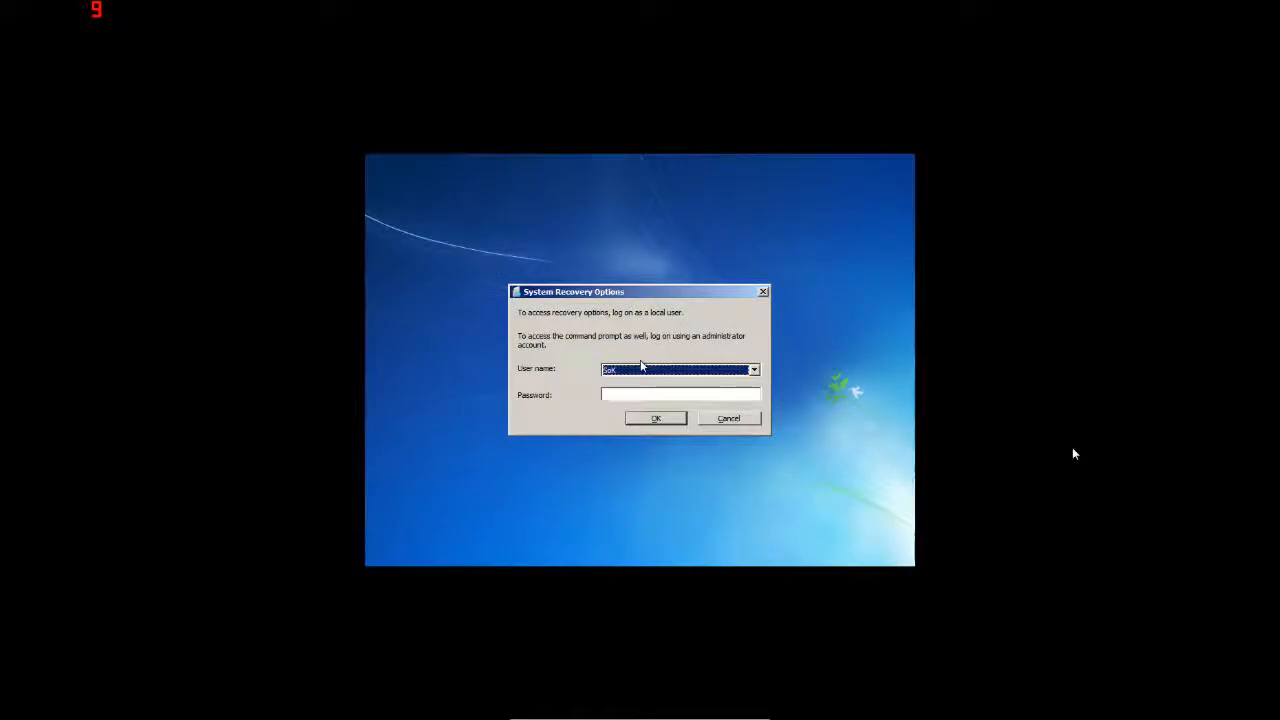
Log on to System Recovery Options with the listed local user account, leaving the password empty
left_click(755, 371)
left_click(710, 370)
left_click(686, 394)
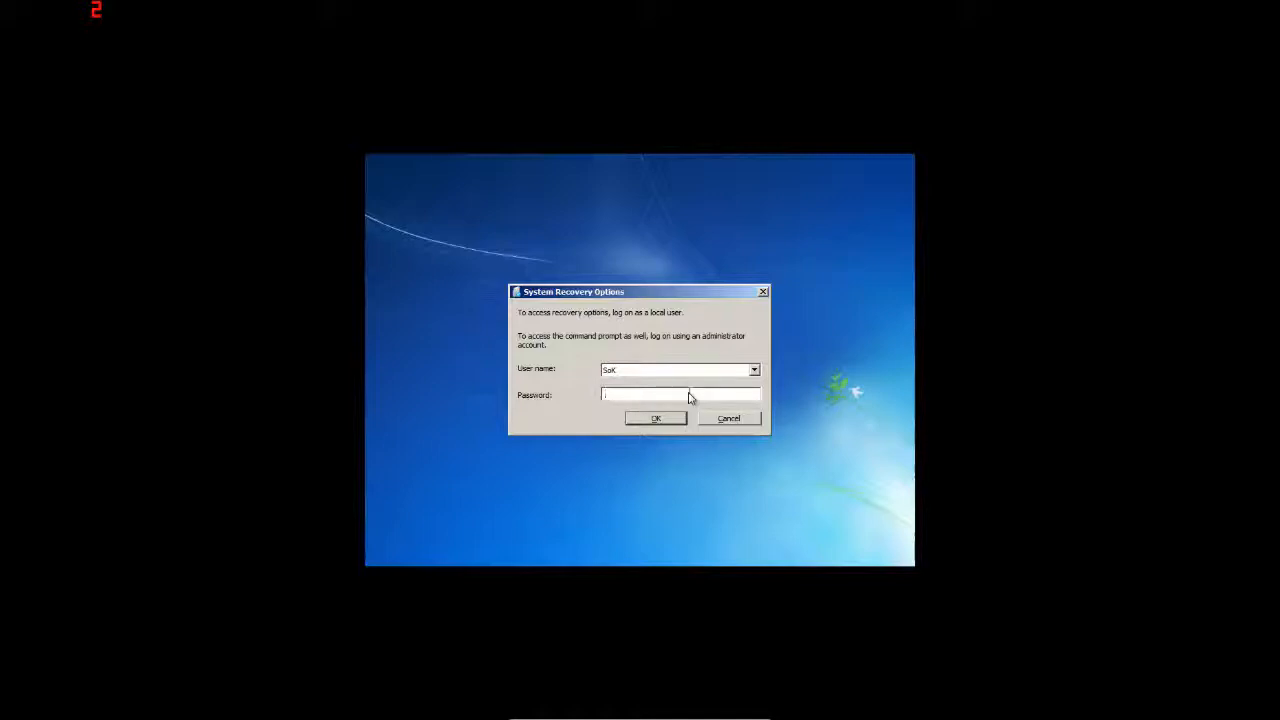
key("Return")
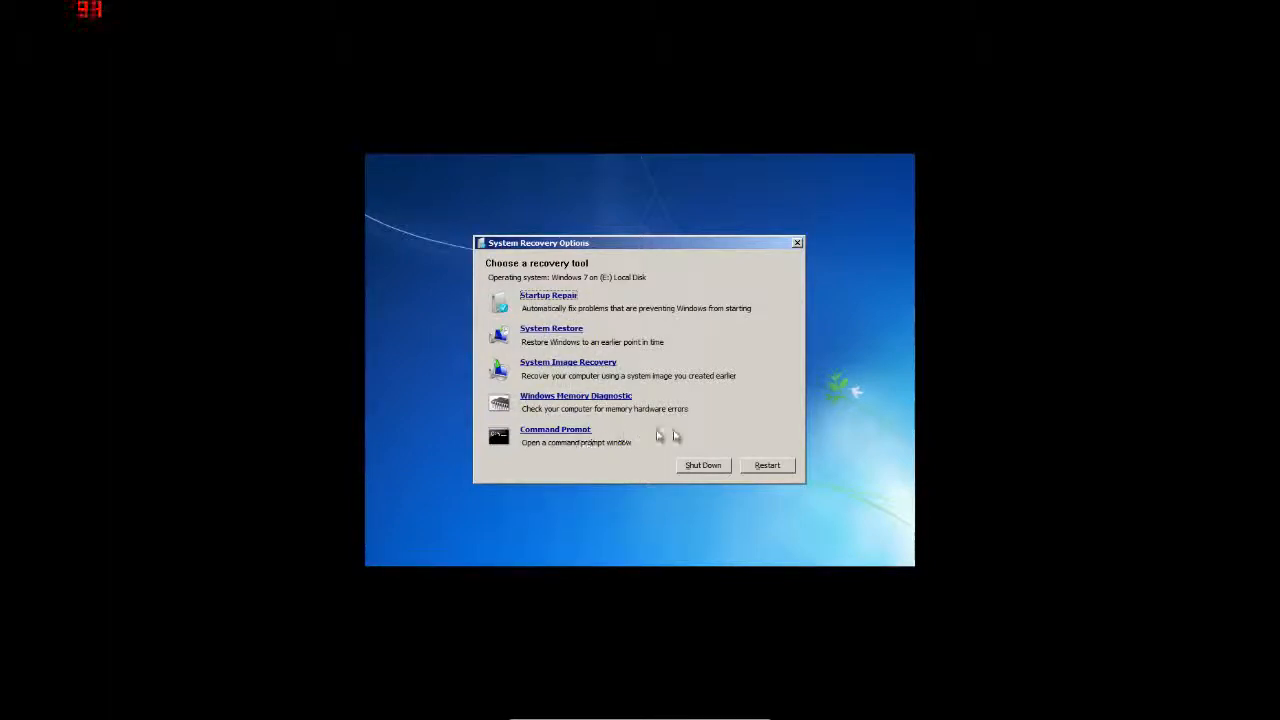
Start System Image Recovery, opt to select a system image manually, and choose VM HDD (D:) as the backup location
left_click(557, 364)
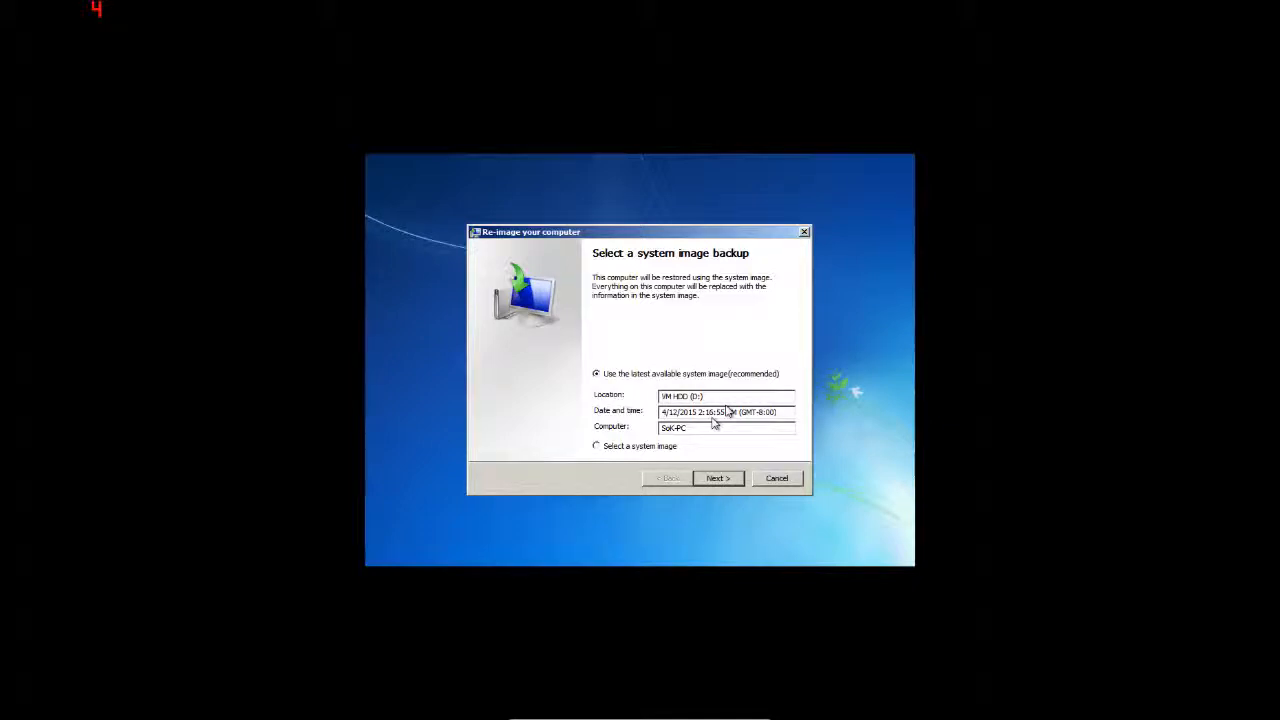
left_click(660, 452)
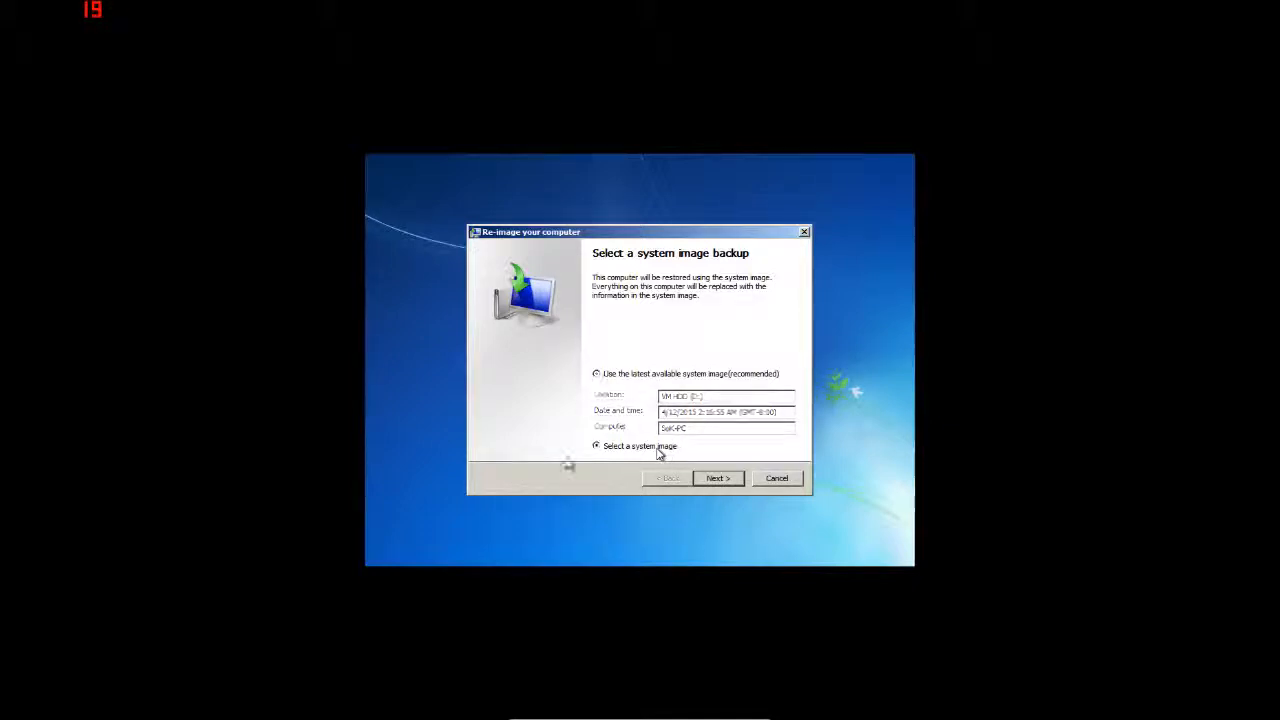
left_click(717, 479)
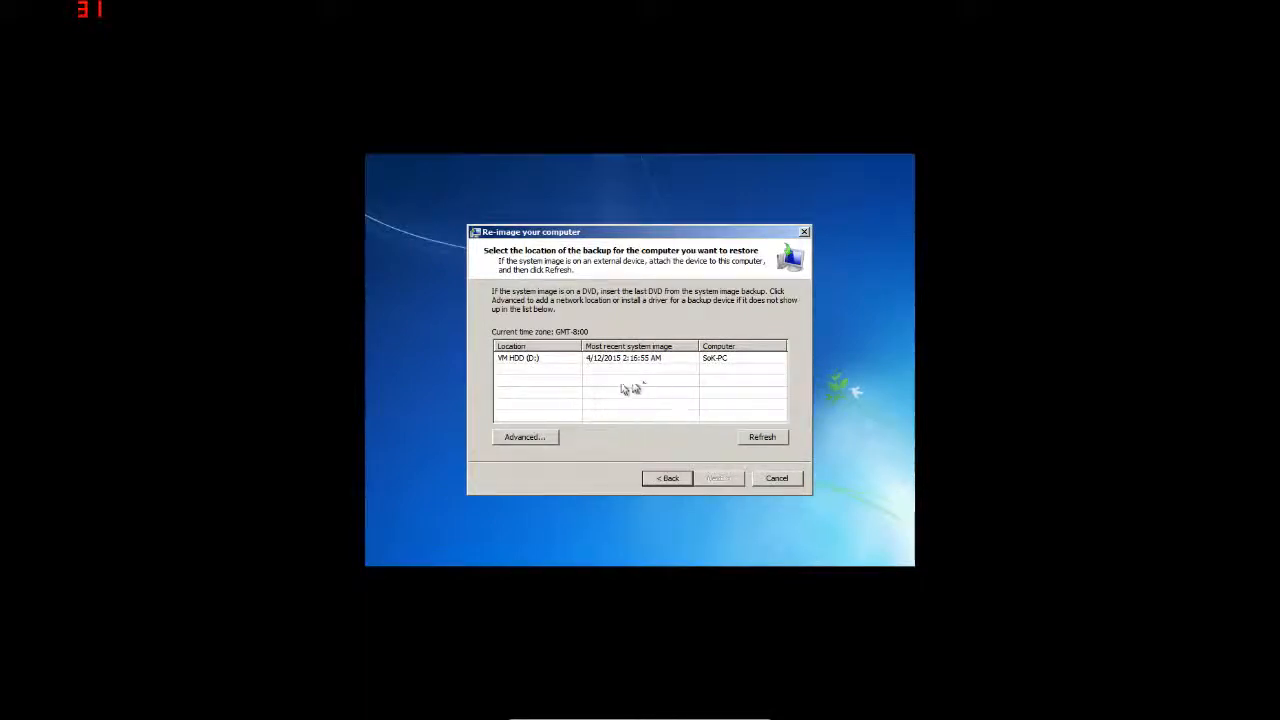
left_click(569, 362)
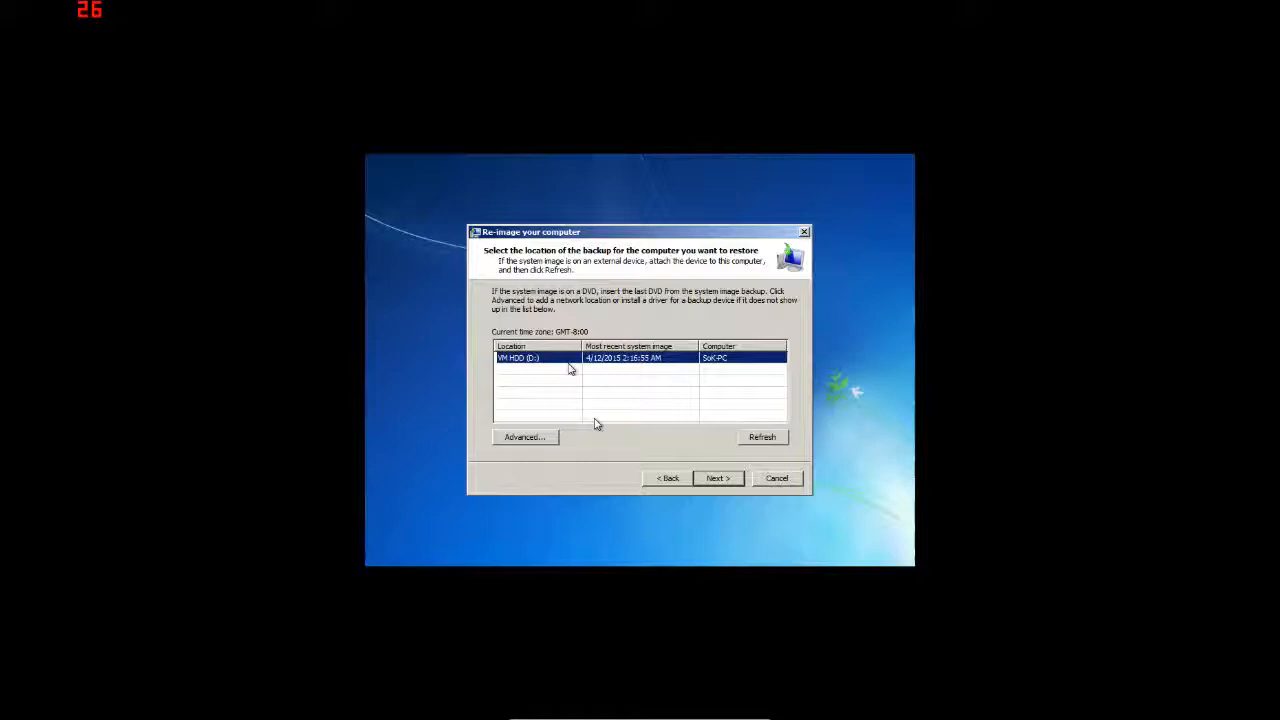
left_click(719, 479)
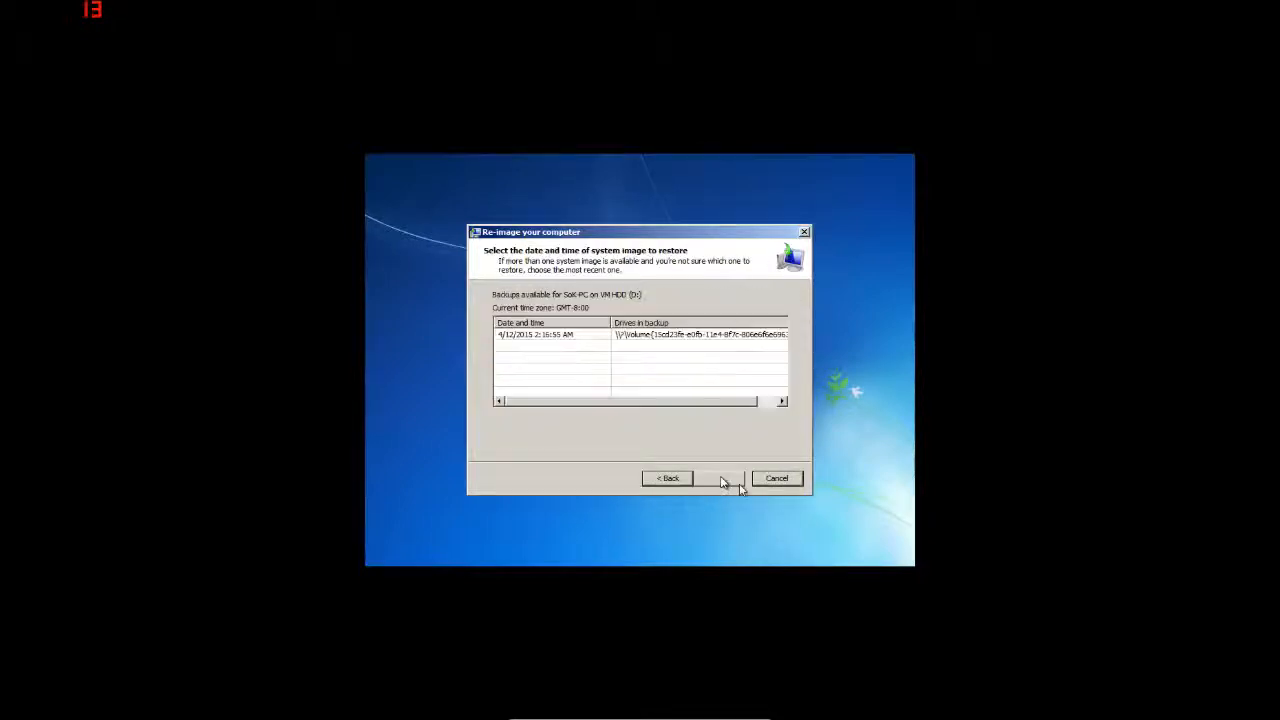
Choose the system image dated 4/12/2015 2:16:55 AM for the restore
left_click(671, 338)
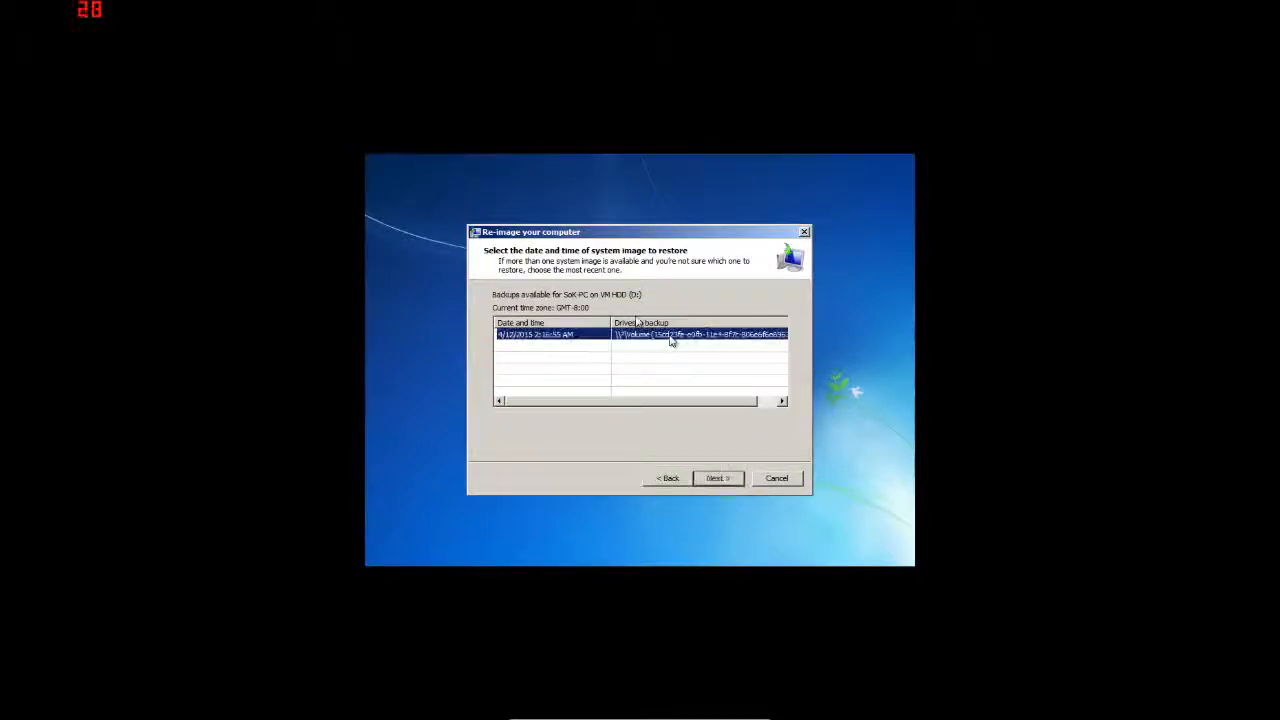
left_click_drag(600, 403, 565, 403)
left_click(716, 482)
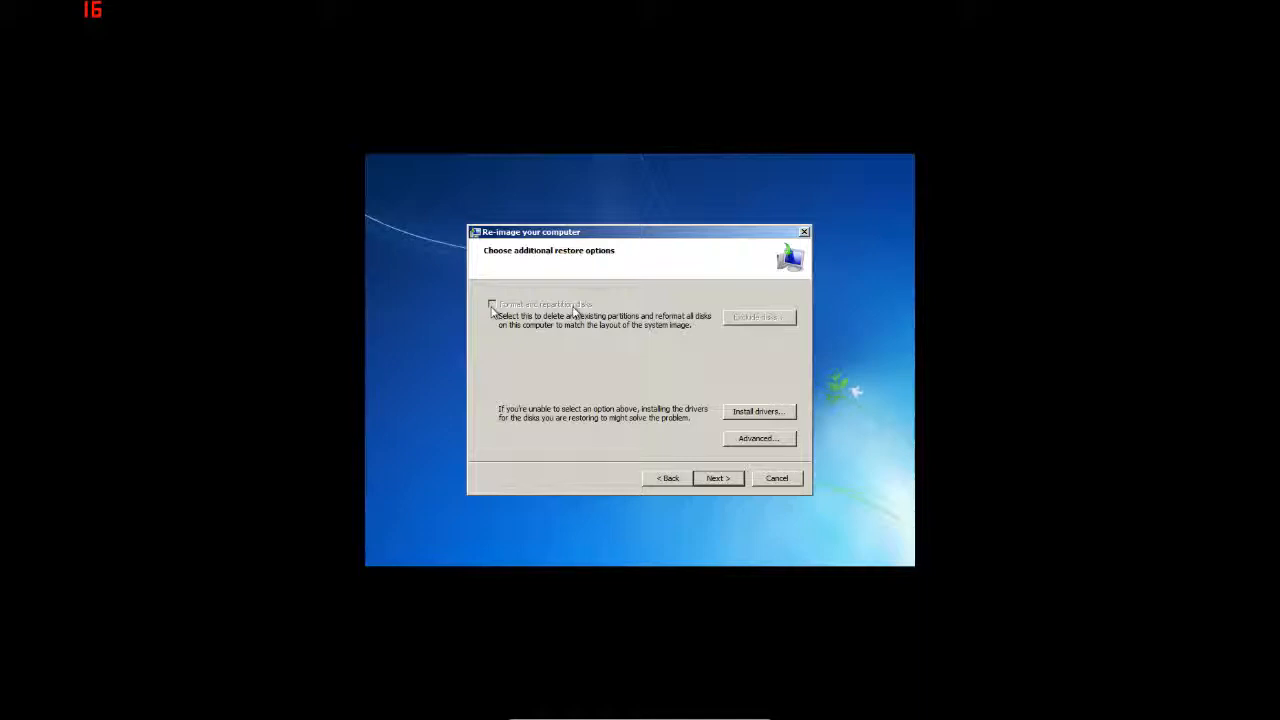
Keep the default additional restore options and start re-imaging the computer, agreeing to replace all data on the drives
left_click(714, 479)
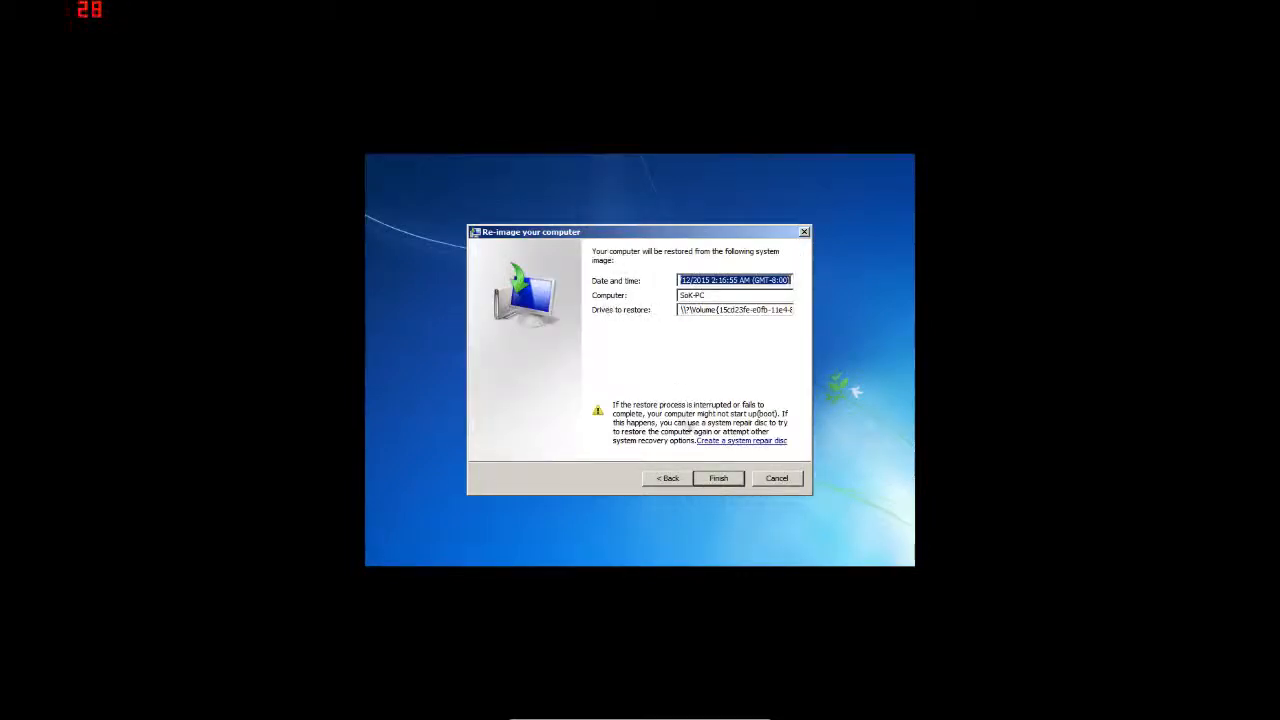
left_click(720, 479)
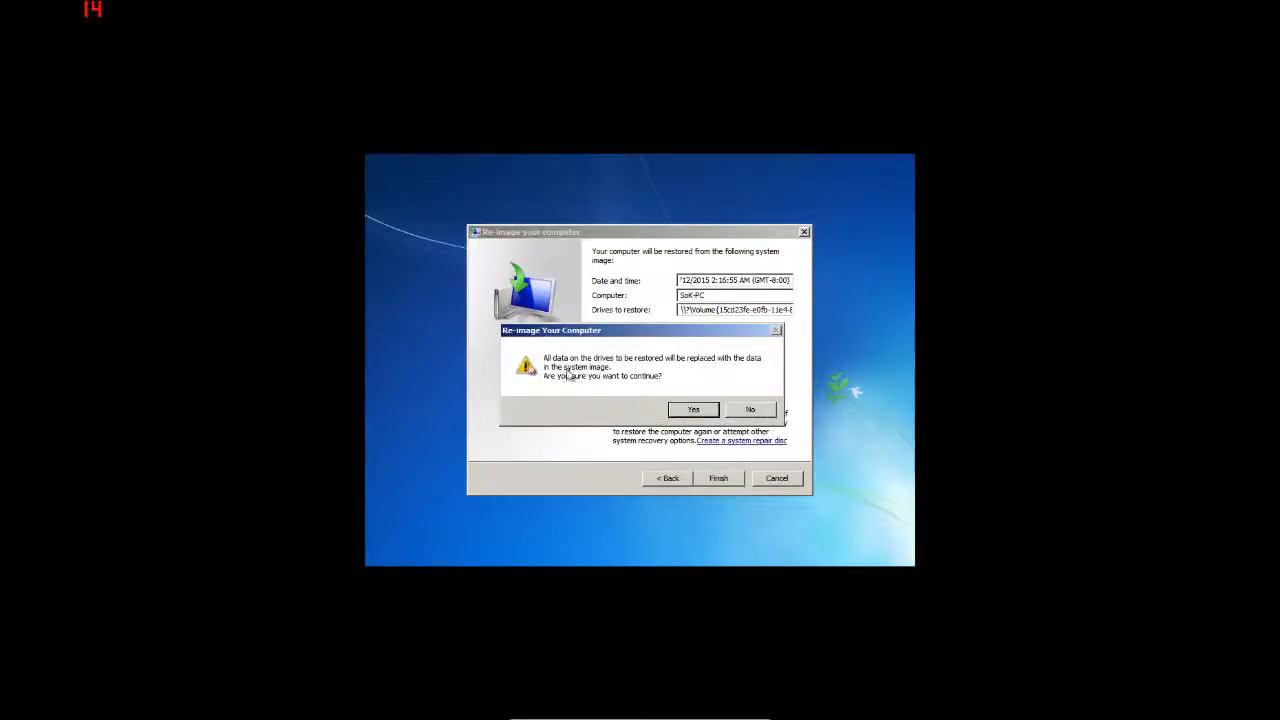
left_click(693, 412)
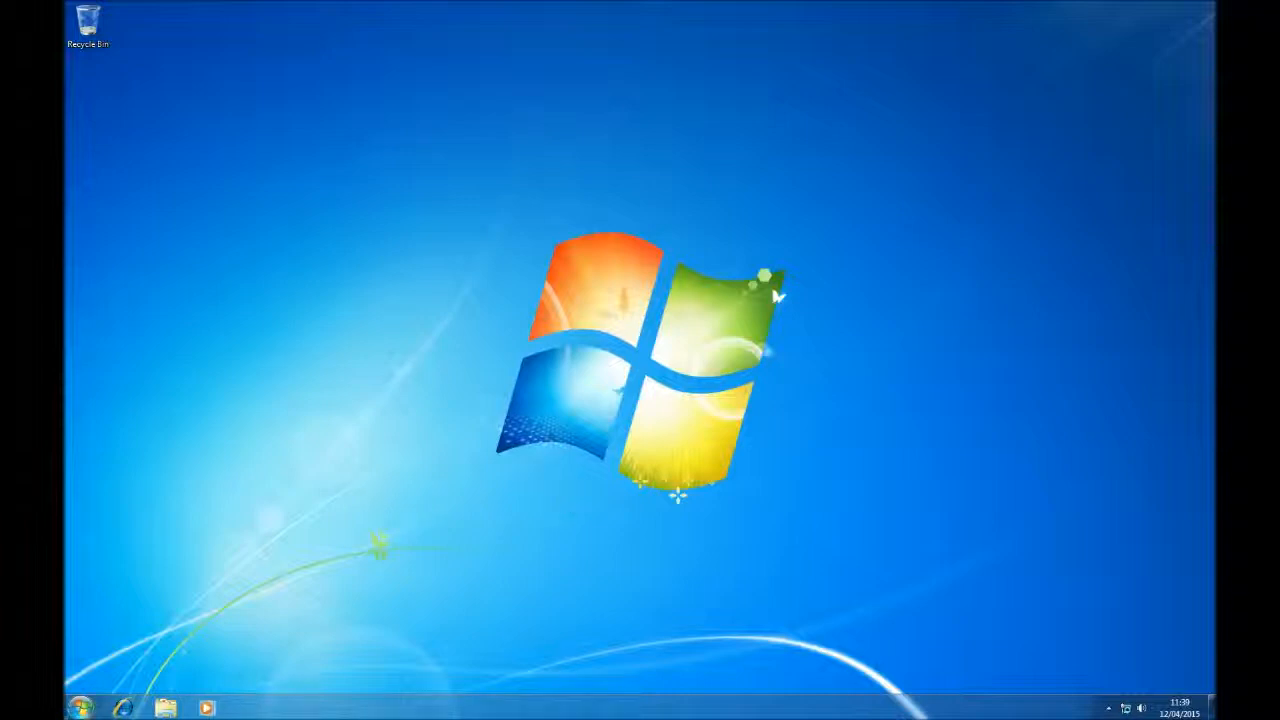
View the computer's drives in the restored Windows installation, then close the drive listing
left_click(80, 707)
left_click(338, 529)
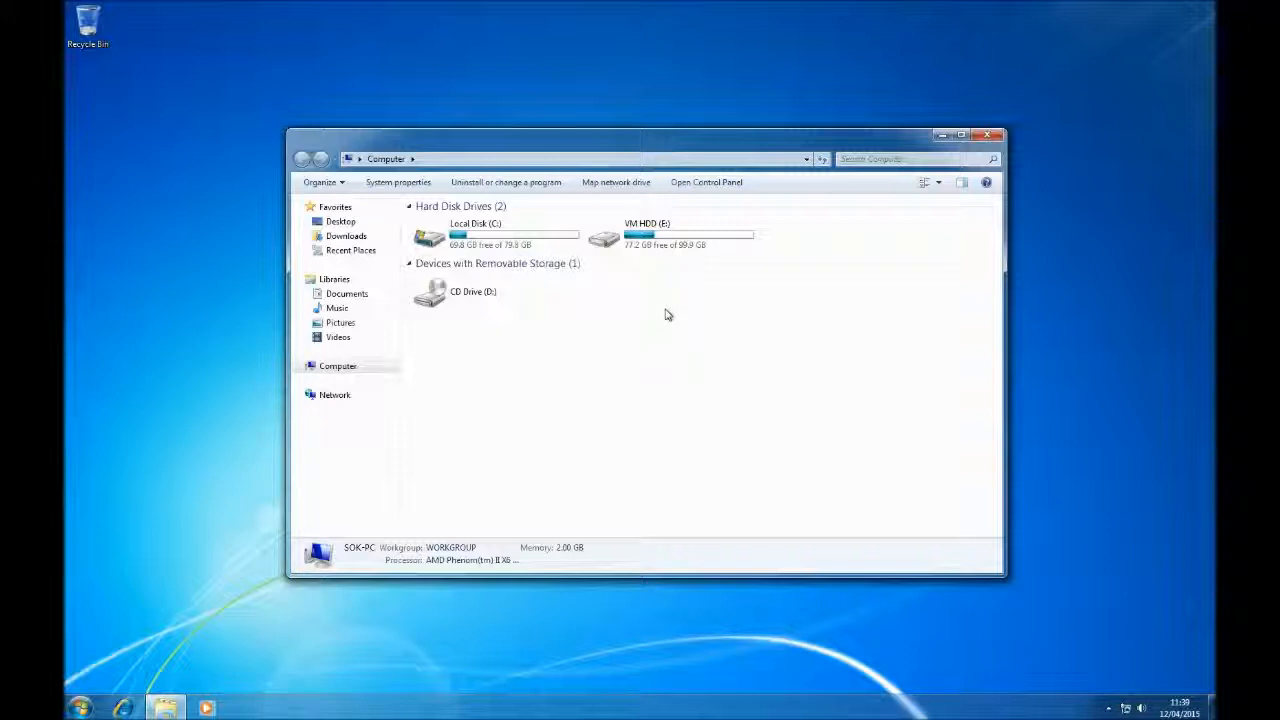
left_click(975, 135)
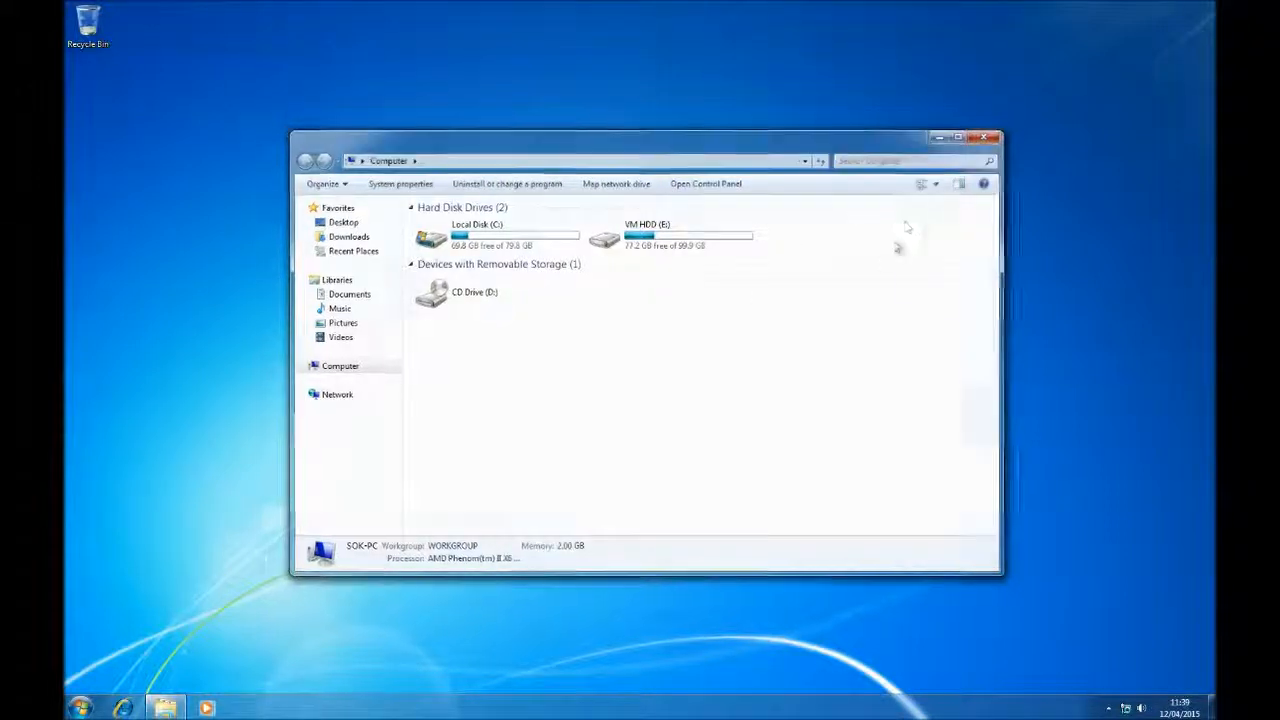